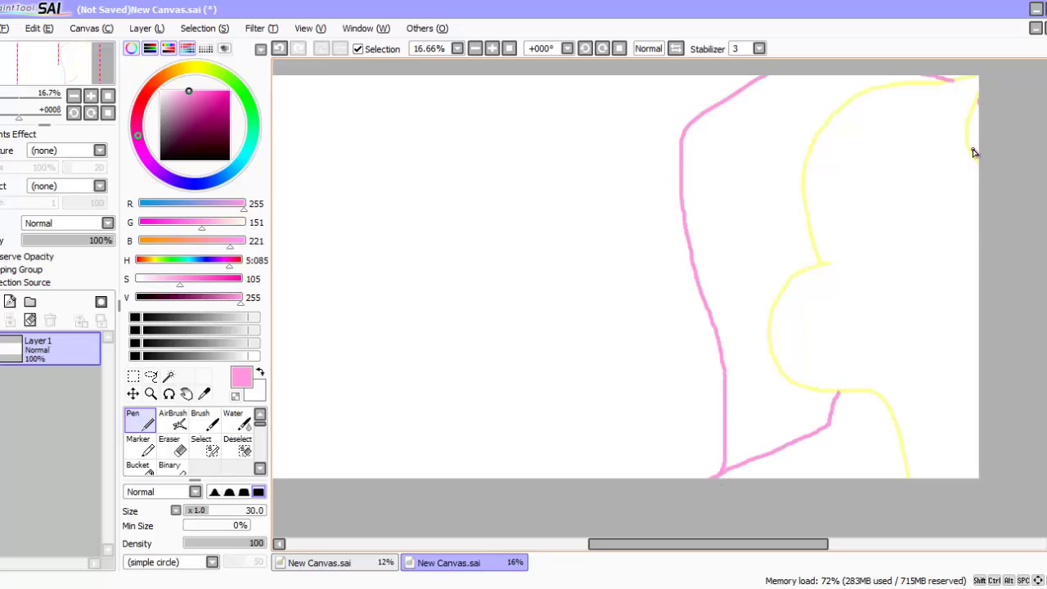
Change the drawing colour to a more saturated pink, RGB 255, 121, 211
{"action": "scroll", "coordinate": [516, 213], "scroll_direction": "down", "scroll_amount": 2}
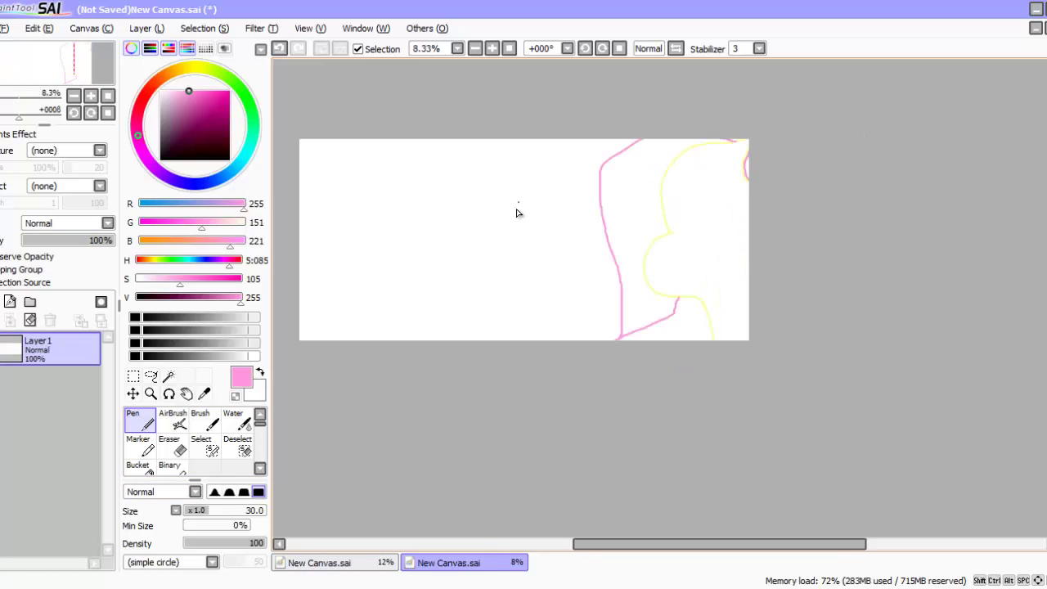
{"action": "scroll", "coordinate": [517, 213], "scroll_direction": "up", "scroll_amount": 1}
{"action": "left_click_drag", "start_coordinate": [600, 543], "coordinate": [547, 533]}
{"action": "scroll", "coordinate": [636, 142], "scroll_direction": "up", "scroll_amount": 3}
{"action": "scroll", "coordinate": [636, 142], "scroll_direction": "down", "scroll_amount": 5}
{"action": "scroll", "coordinate": [409, 153], "scroll_direction": "up", "scroll_amount": 3}
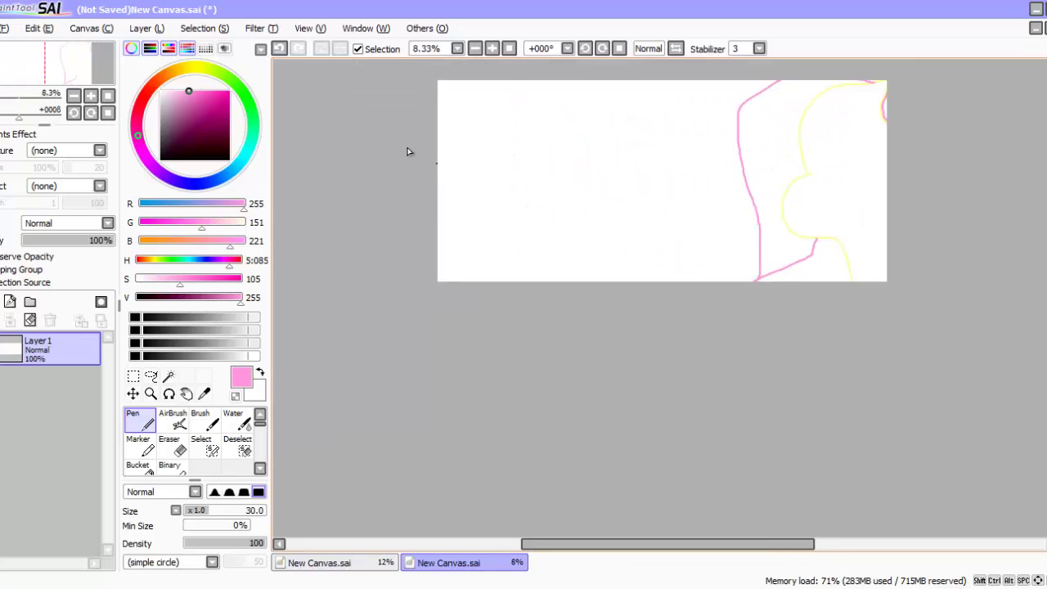
{"action": "mouse_move", "coordinate": [203, 138]}
{"action": "left_mouse_down"}
{"action": "mouse_move", "coordinate": [209, 103]}
{"action": "mouse_move", "coordinate": [197, 90]}
{"action": "left_mouse_up"}
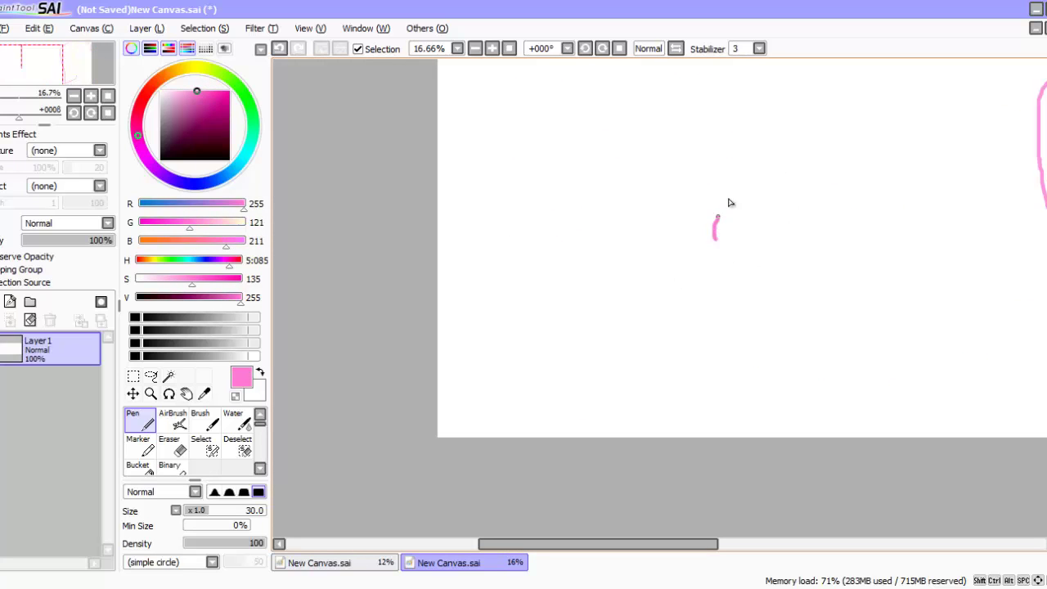
{"action": "mouse_move", "coordinate": [729, 198]}
{"action": "left_mouse_down"}
{"action": "mouse_move", "coordinate": [787, 179]}
{"action": "mouse_move", "coordinate": [823, 217]}
{"action": "left_mouse_up"}
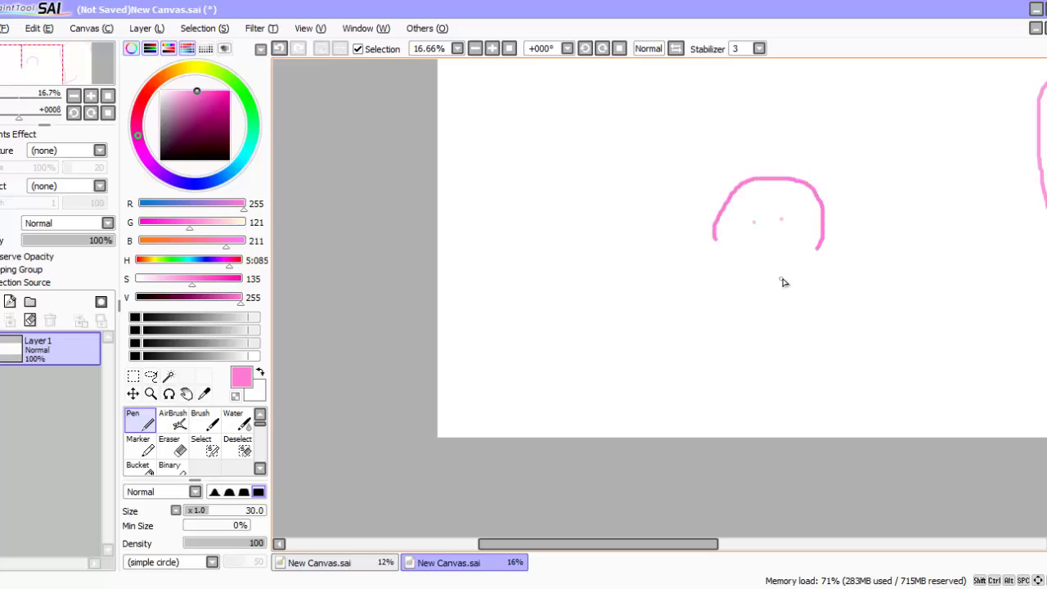
{"action": "mouse_move", "coordinate": [799, 280]}
{"action": "left_mouse_down"}
{"action": "mouse_move", "coordinate": [650, 214]}
{"action": "mouse_move", "coordinate": [670, 337]}
{"action": "mouse_move", "coordinate": [813, 315]}
{"action": "mouse_move", "coordinate": [829, 276]}
{"action": "left_mouse_up"}
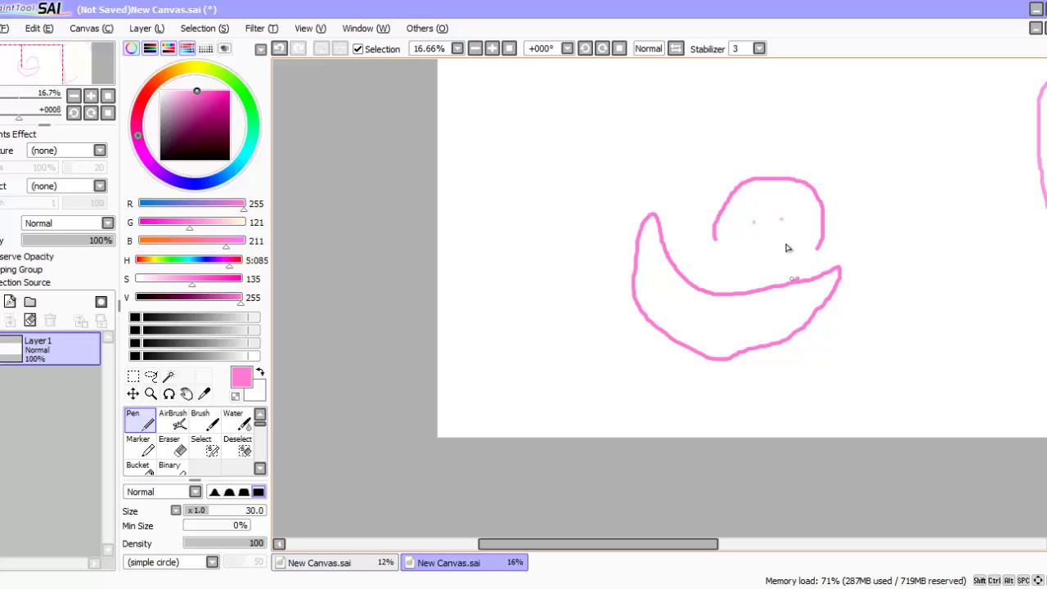
{"action": "left_click", "coordinate": [279, 48]}
{"action": "left_click", "coordinate": [278, 49]}
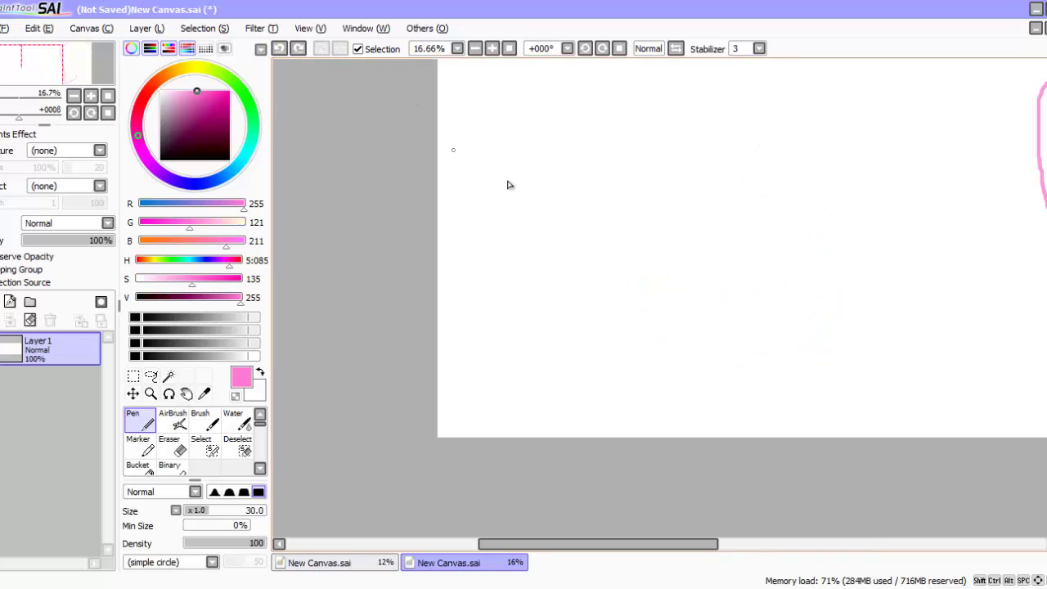
{"action": "scroll", "coordinate": [508, 185], "scroll_direction": "down", "scroll_amount": 3}
{"action": "scroll", "coordinate": [512, 162], "scroll_direction": "up", "scroll_amount": 1}
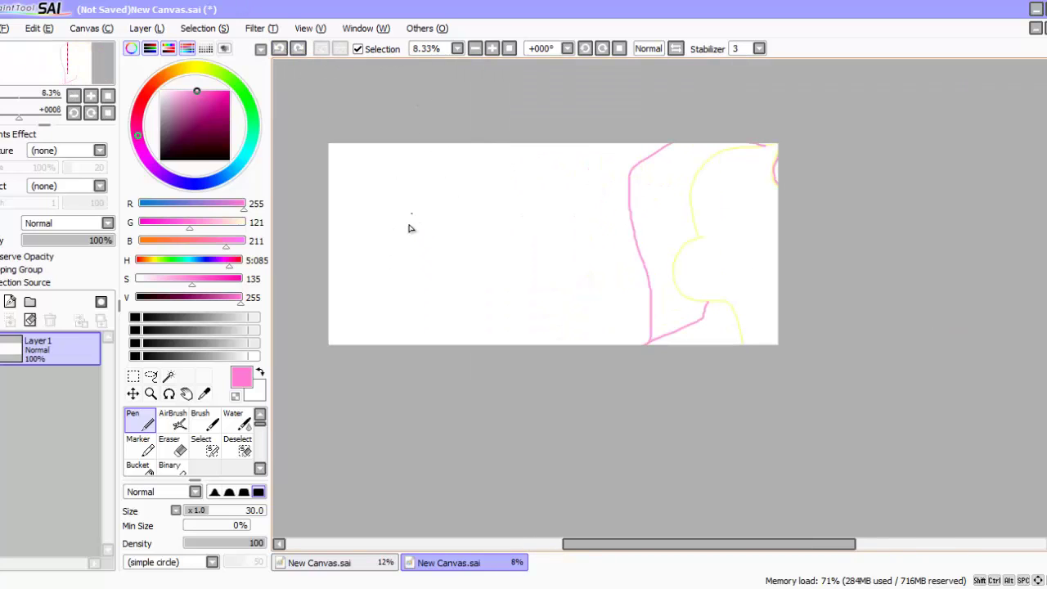
{"action": "left_click", "coordinate": [278, 48]}
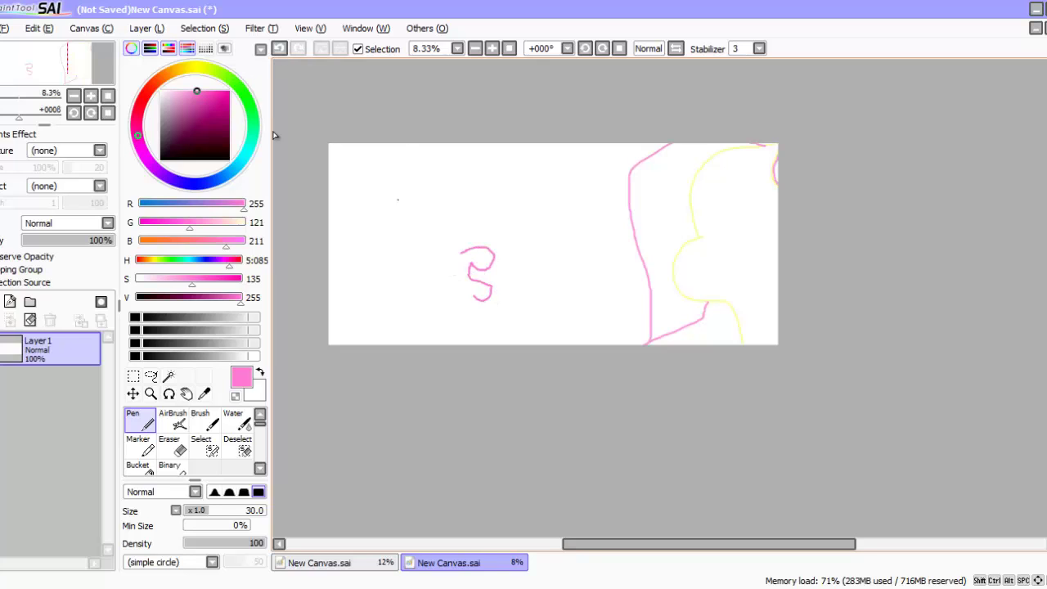
{"action": "key", "text": "ctrl+z"}
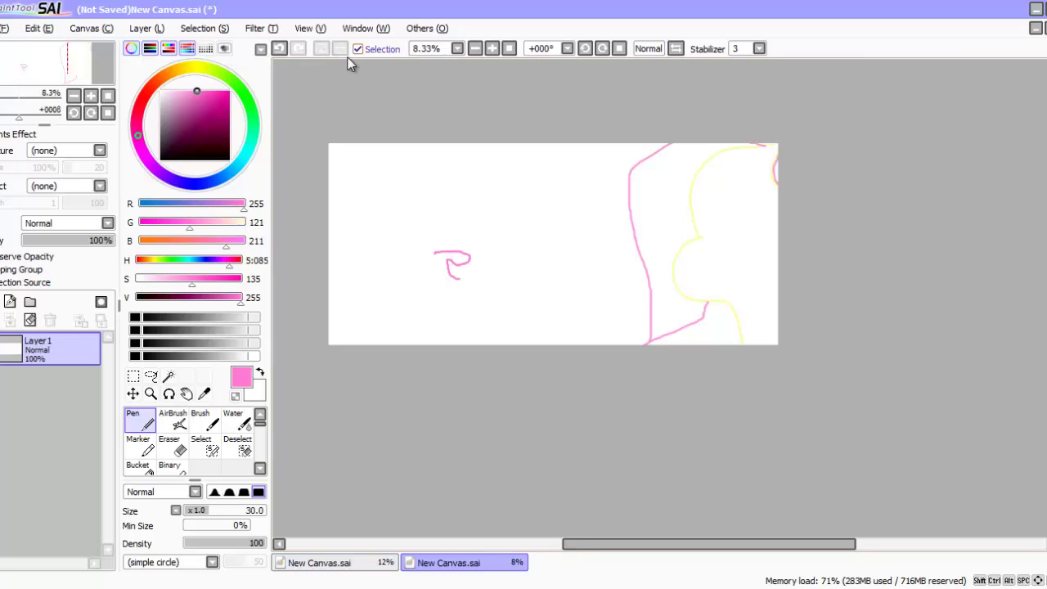
{"action": "left_click", "coordinate": [278, 48]}
Draw the pink pony's muzzle, mouth, chin and front neck line in the empty area with the size 30 Pen
{"action": "scroll", "coordinate": [456, 239], "scroll_direction": "up", "scroll_amount": 1}
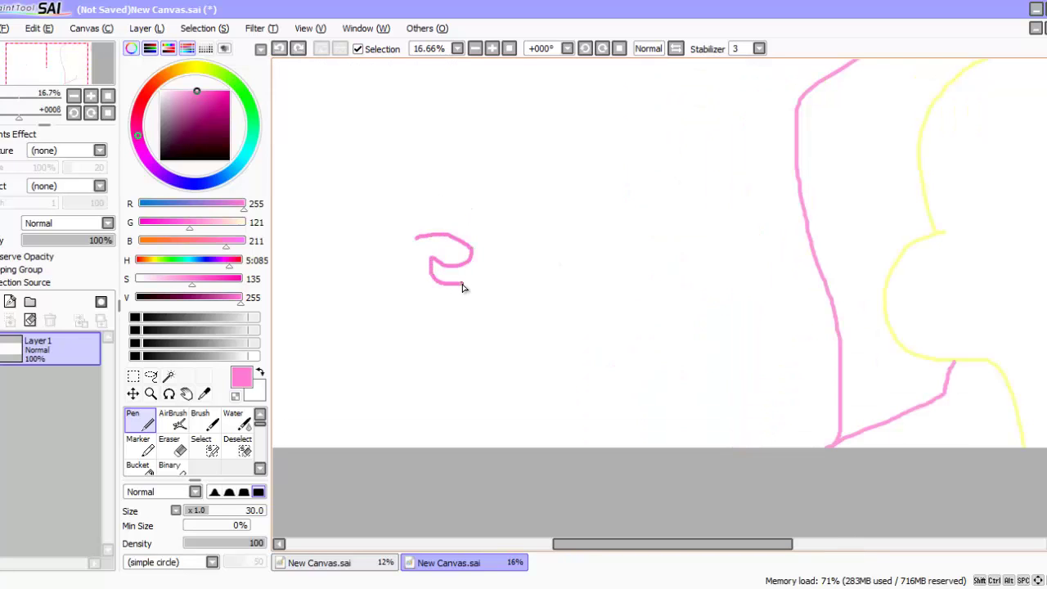
{"action": "mouse_move", "coordinate": [462, 288]}
{"action": "left_mouse_down"}
{"action": "mouse_move", "coordinate": [378, 343]}
{"action": "mouse_move", "coordinate": [324, 465]}
{"action": "left_mouse_up"}
{"action": "scroll", "coordinate": [355, 248], "scroll_direction": "down", "scroll_amount": 3}
{"action": "scroll", "coordinate": [522, 407], "scroll_direction": "up", "scroll_amount": 4}
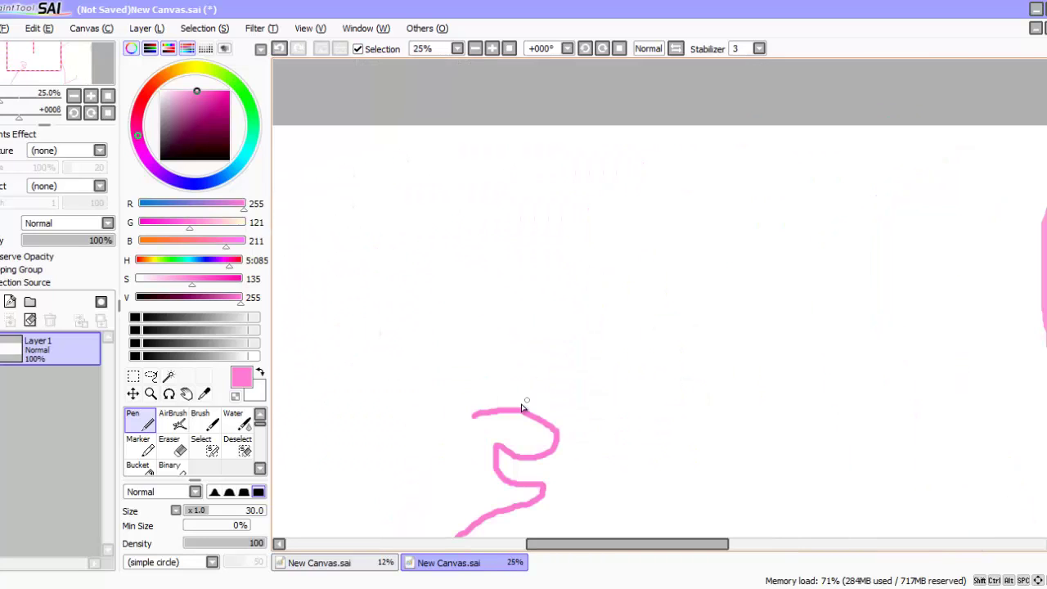
{"action": "left_click_drag", "start_coordinate": [495, 369], "coordinate": [261, 196]}
{"action": "left_click_drag", "start_coordinate": [688, 544], "coordinate": [585, 544]}
{"action": "left_click", "coordinate": [279, 49]}
{"action": "left_click_drag", "start_coordinate": [874, 339], "coordinate": [590, 160]}
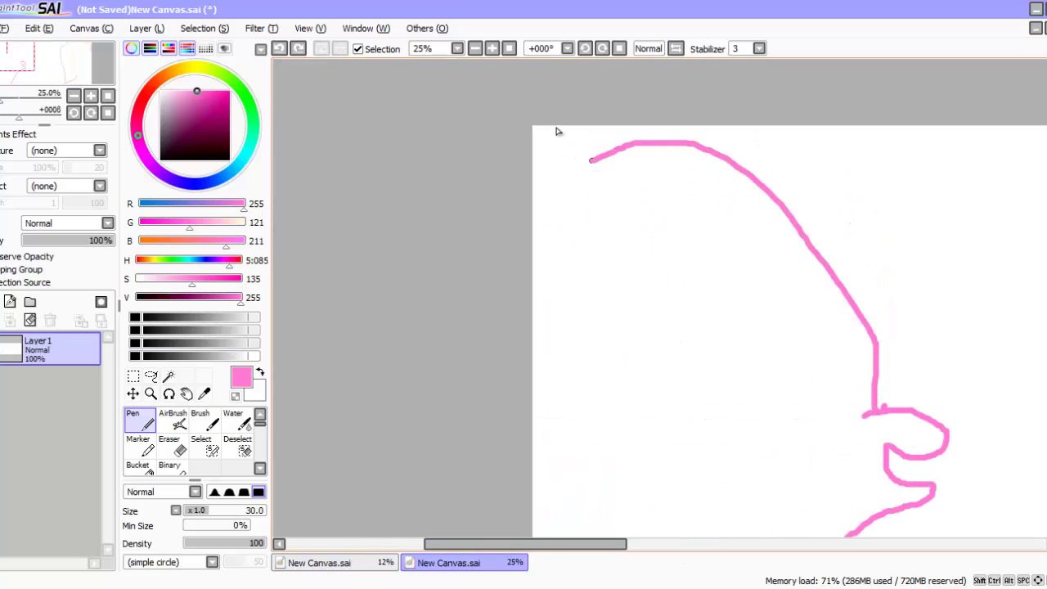
{"action": "left_click", "coordinate": [278, 49]}
Outline the pony's forehead, rounded skull, pointed ear and back of the neck from the muzzle to the canvas edge
{"action": "mouse_move", "coordinate": [892, 407]}
{"action": "left_mouse_down"}
{"action": "mouse_move", "coordinate": [787, 261]}
{"action": "mouse_move", "coordinate": [621, 309]}
{"action": "mouse_move", "coordinate": [574, 388]}
{"action": "mouse_move", "coordinate": [631, 537]}
{"action": "left_mouse_up"}
{"action": "scroll", "coordinate": [826, 315], "scroll_direction": "down", "scroll_amount": 3}
{"action": "scroll", "coordinate": [823, 327], "scroll_direction": "up", "scroll_amount": 3}
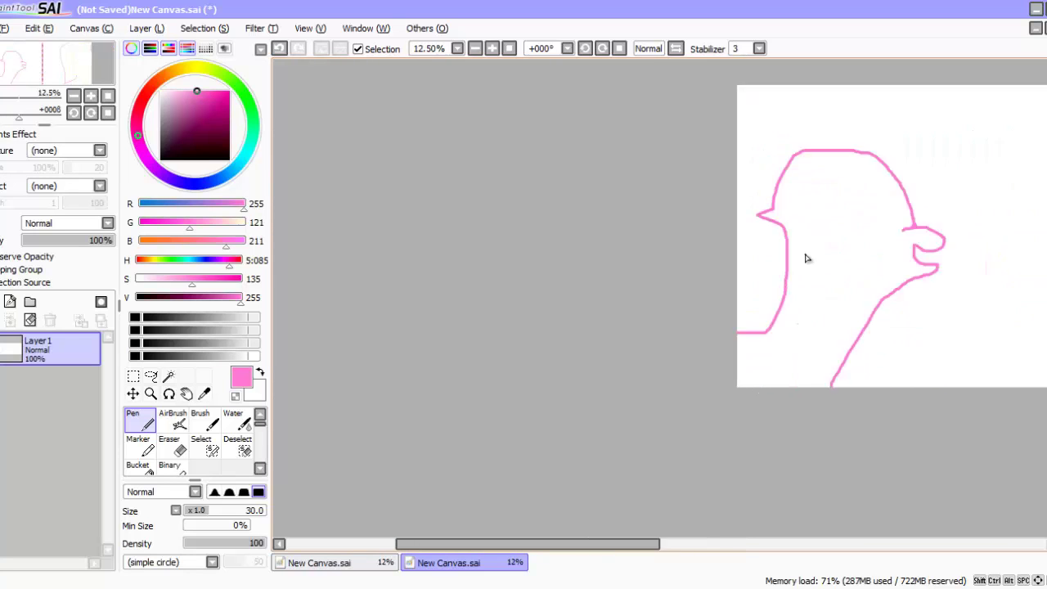
Fill the pony's head and neck with light pink, RGB 255, 220, 244, using the Bucket
{"action": "left_click_drag", "start_coordinate": [178, 137], "coordinate": [175, 67]}
{"action": "left_click", "coordinate": [138, 465]}
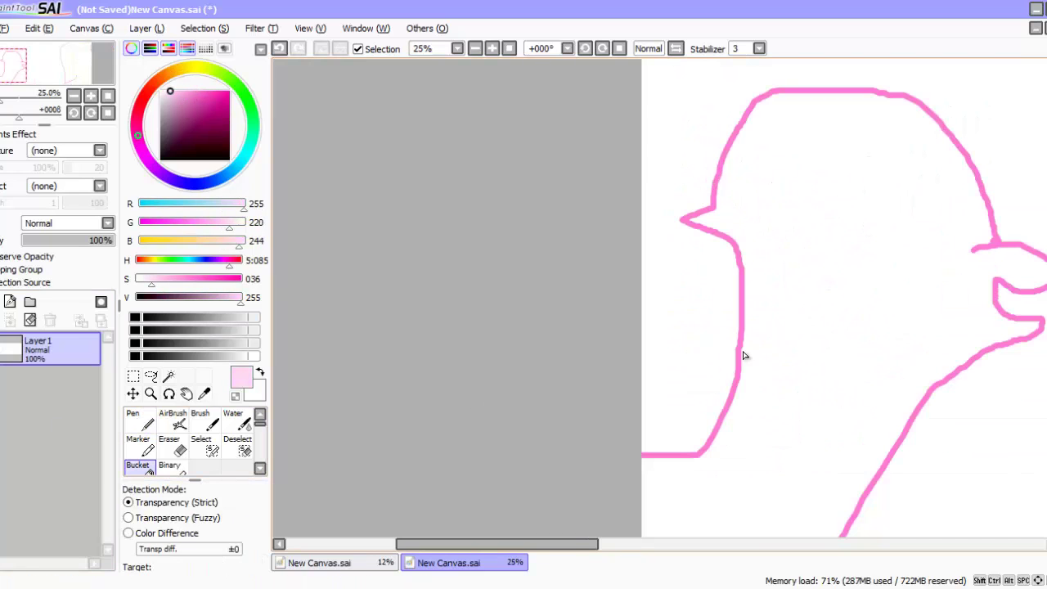
{"action": "left_click", "coordinate": [882, 353]}
{"action": "scroll", "coordinate": [854, 175], "scroll_direction": "up", "scroll_amount": 1}
{"action": "scroll", "coordinate": [790, 149], "scroll_direction": "down", "scroll_amount": 2}
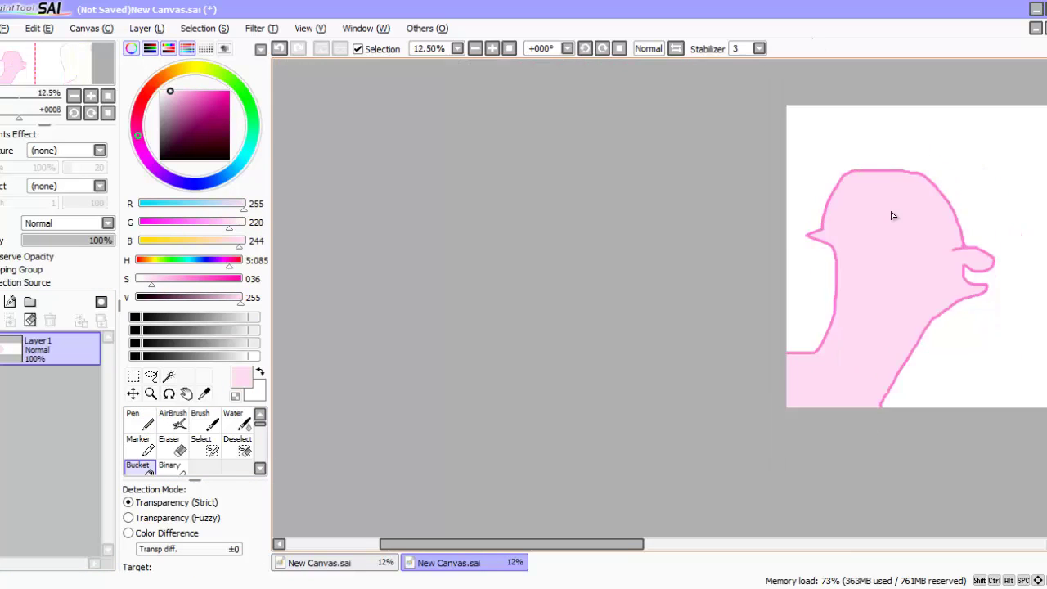
Set the Eraser size to 345 and erase a large rounded white eye shape inside the pink head
{"action": "scroll", "coordinate": [923, 255], "scroll_direction": "up", "scroll_amount": 4}
{"action": "left_click", "coordinate": [169, 448]}
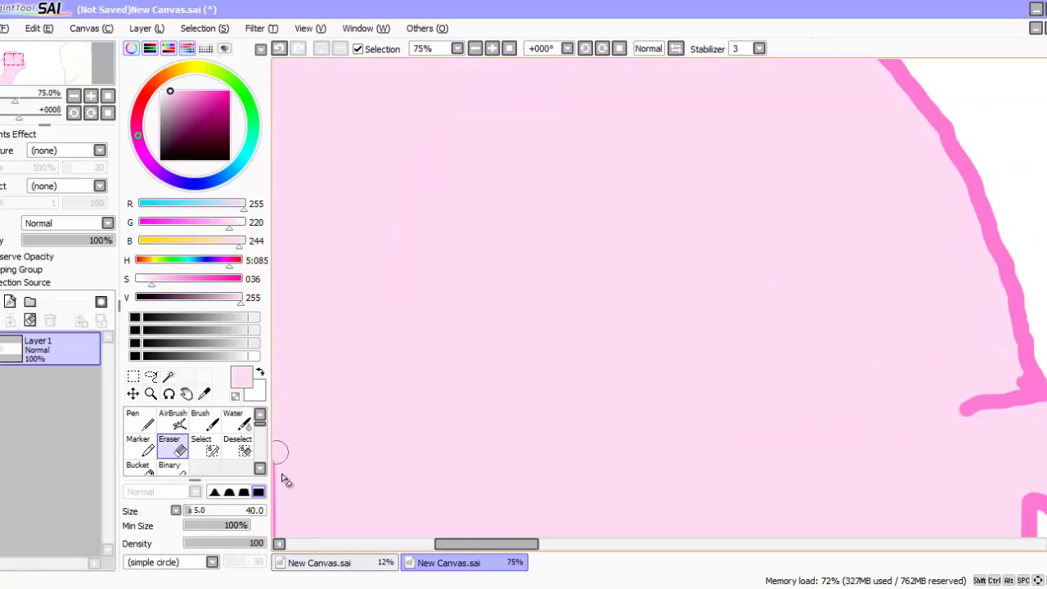
{"action": "left_click", "coordinate": [258, 512]}
{"action": "left_click_drag", "start_coordinate": [260, 524], "coordinate": [263, 521]}
{"action": "mouse_move", "coordinate": [660, 175]}
{"action": "left_mouse_down"}
{"action": "mouse_move", "coordinate": [486, 210]}
{"action": "mouse_move", "coordinate": [622, 270]}
{"action": "left_mouse_up"}
Draw a tall black oval pupil over the eye's front part, fill it and paint over gaps, leaving a small white highlight
{"action": "left_click", "coordinate": [146, 425]}
{"action": "left_click", "coordinate": [229, 160]}
{"action": "mouse_move", "coordinate": [606, 104]}
{"action": "left_mouse_down"}
{"action": "mouse_move", "coordinate": [554, 163]}
{"action": "mouse_move", "coordinate": [613, 448]}
{"action": "mouse_move", "coordinate": [674, 454]}
{"action": "mouse_move", "coordinate": [700, 435]}
{"action": "mouse_move", "coordinate": [714, 379]}
{"action": "mouse_move", "coordinate": [703, 279]}
{"action": "mouse_move", "coordinate": [622, 106]}
{"action": "left_mouse_up"}
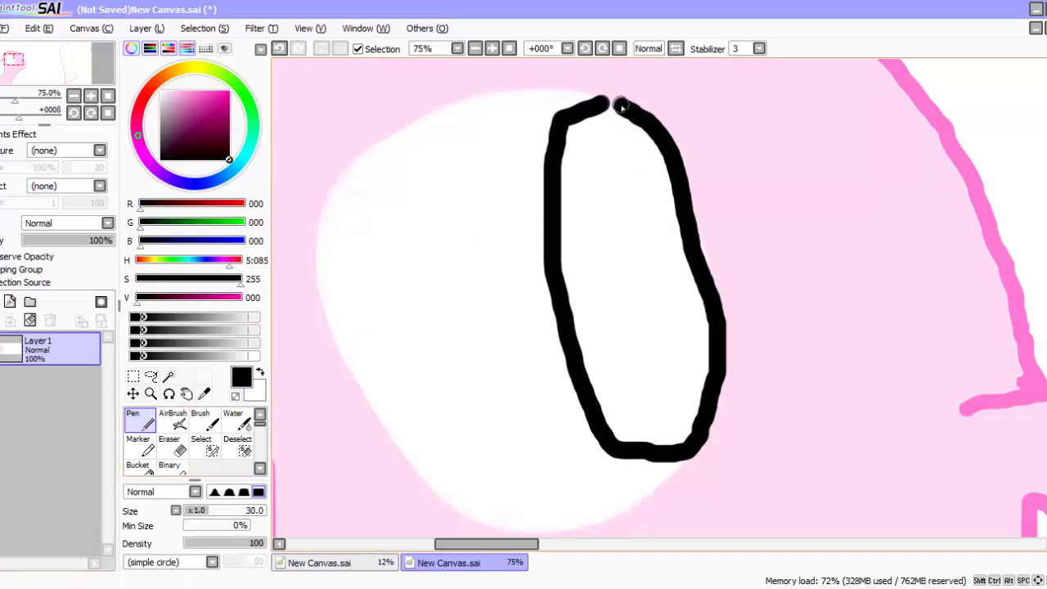
{"action": "left_click", "coordinate": [138, 468]}
{"action": "left_click", "coordinate": [611, 263]}
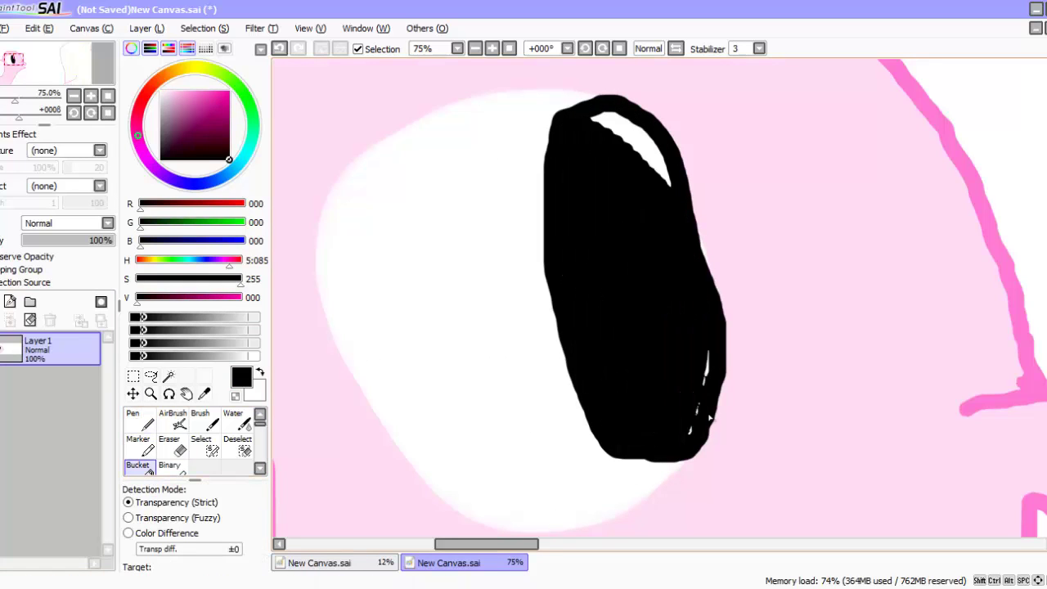
{"action": "left_click", "coordinate": [139, 421]}
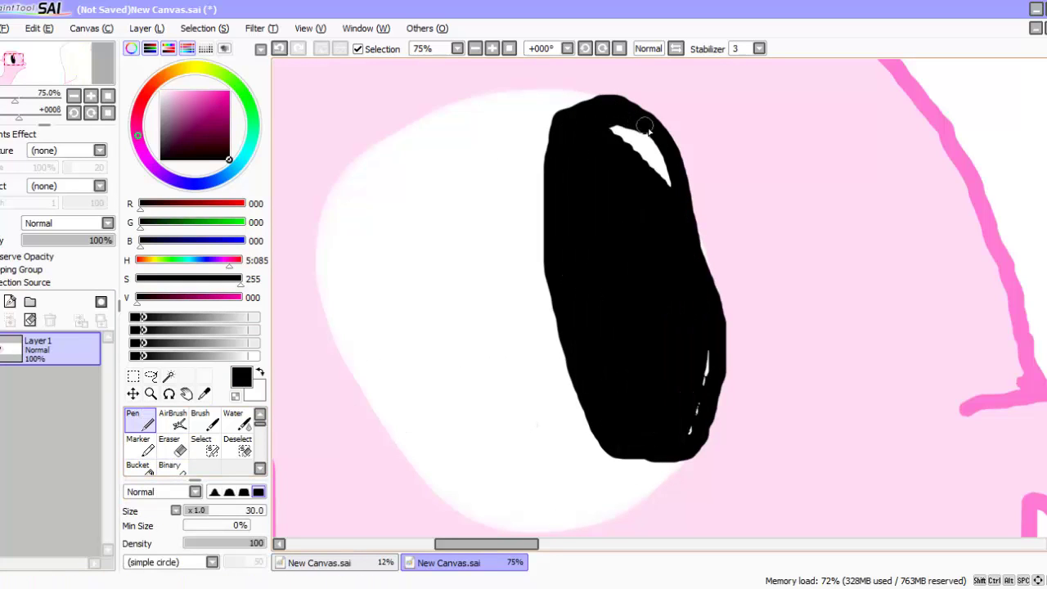
{"action": "mouse_move", "coordinate": [645, 127]}
{"action": "left_mouse_down"}
{"action": "mouse_move", "coordinate": [697, 260]}
{"action": "mouse_move", "coordinate": [710, 419]}
{"action": "left_mouse_up"}
{"action": "scroll", "coordinate": [701, 423], "scroll_direction": "down", "scroll_amount": 5}
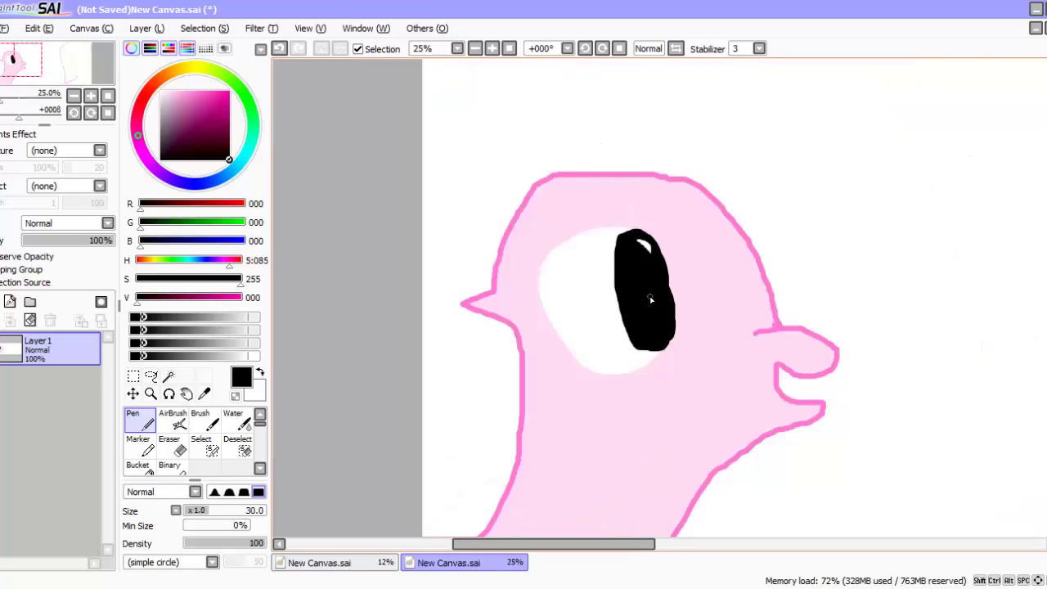
Paint a cyan iris band, RGB 1, 255, 255, along the pupil's back edge with the Pen at size 67
{"action": "scroll", "coordinate": [603, 352], "scroll_direction": "up", "scroll_amount": 3}
{"action": "left_click", "coordinate": [246, 156]}
{"action": "left_click", "coordinate": [229, 91]}
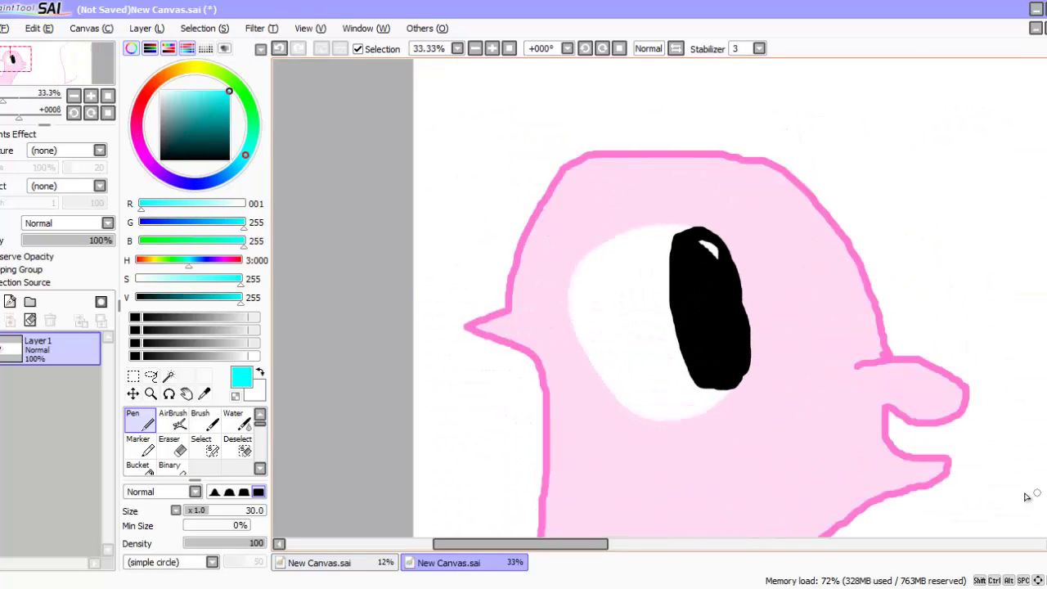
{"action": "scroll", "coordinate": [697, 242], "scroll_direction": "up", "scroll_amount": 2}
{"action": "mouse_move", "coordinate": [712, 203]}
{"action": "left_mouse_down"}
{"action": "mouse_move", "coordinate": [679, 218]}
{"action": "mouse_move", "coordinate": [646, 262]}
{"action": "mouse_move", "coordinate": [646, 343]}
{"action": "left_mouse_up"}
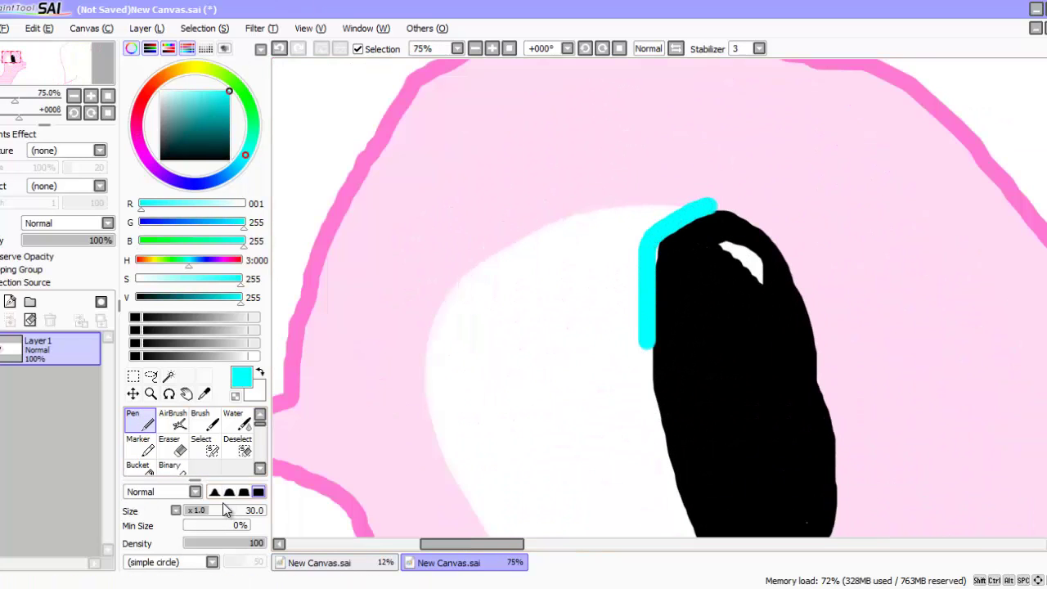
{"action": "left_click_drag", "start_coordinate": [226, 510], "coordinate": [246, 510]}
{"action": "mouse_move", "coordinate": [725, 204]}
{"action": "left_mouse_down"}
{"action": "mouse_move", "coordinate": [662, 222]}
{"action": "mouse_move", "coordinate": [638, 381]}
{"action": "mouse_move", "coordinate": [667, 524]}
{"action": "left_mouse_up"}
{"action": "scroll", "coordinate": [714, 298], "scroll_direction": "down", "scroll_amount": 6}
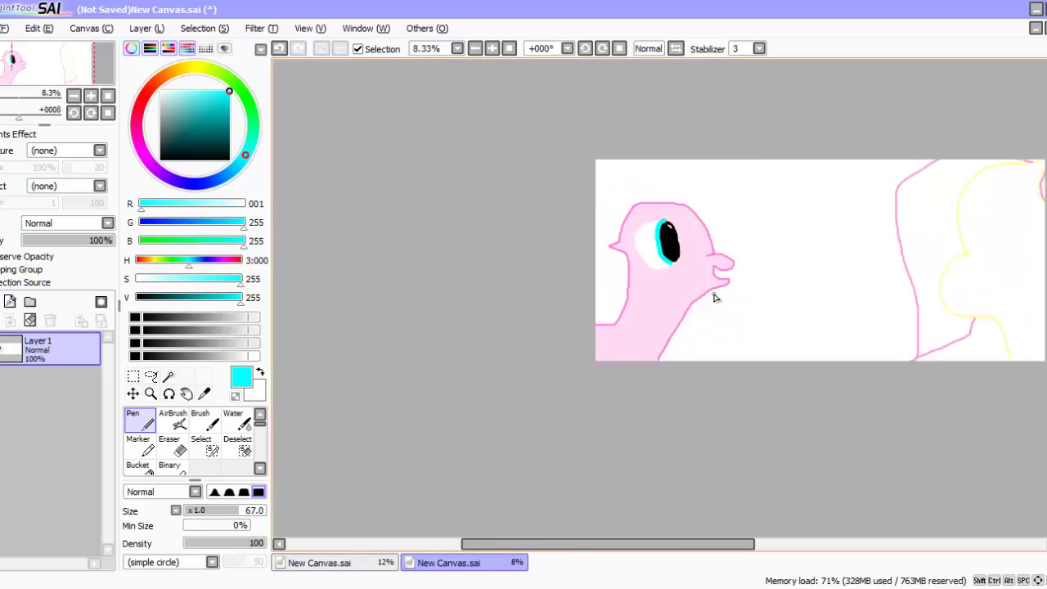
Outline the pink pony's mane over the head and behind the neck in darker pink, RGB 231, 90, 184
{"action": "scroll", "coordinate": [725, 228], "scroll_direction": "up", "scroll_amount": 1}
{"action": "scroll", "coordinate": [993, 245], "scroll_direction": "down", "scroll_amount": 1}
{"action": "scroll", "coordinate": [661, 325], "scroll_direction": "up", "scroll_amount": 2}
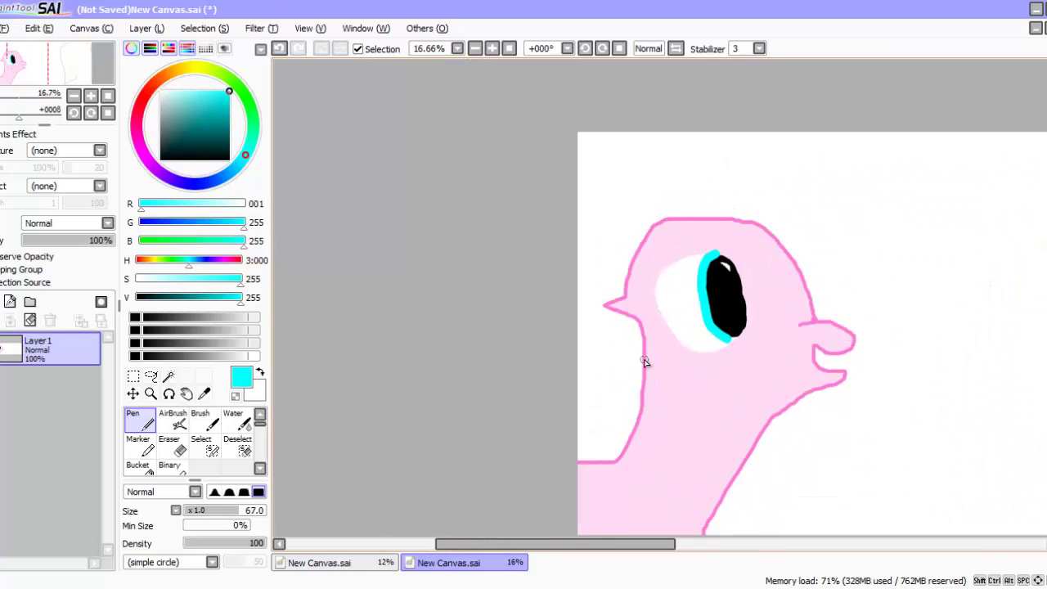
{"action": "right_click", "coordinate": [644, 360]}
{"action": "left_click_drag", "start_coordinate": [210, 130], "coordinate": [200, 97]}
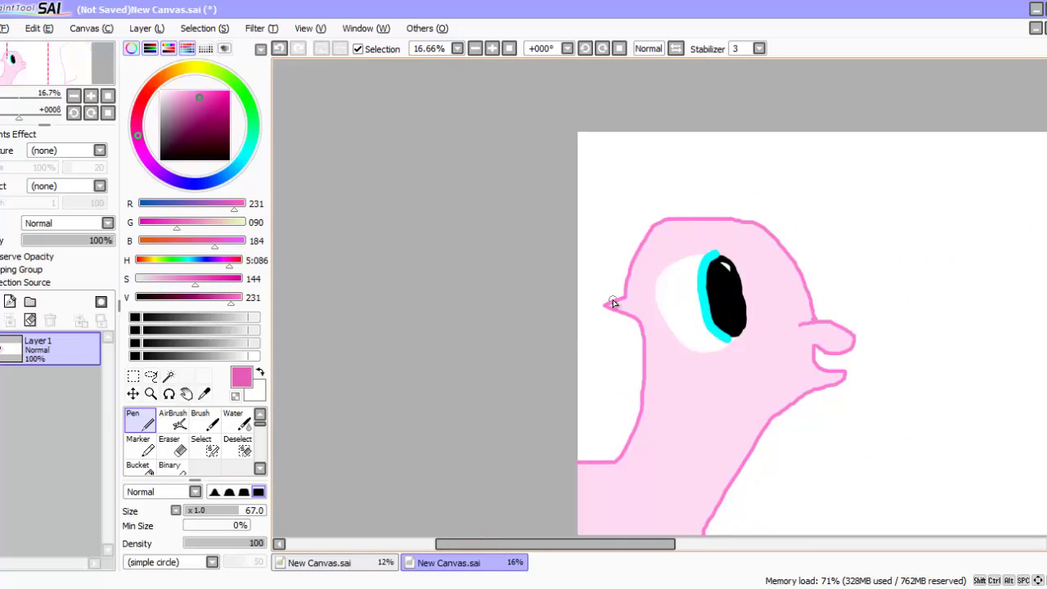
{"action": "mouse_move", "coordinate": [613, 303]}
{"action": "left_mouse_down"}
{"action": "mouse_move", "coordinate": [663, 196]}
{"action": "mouse_move", "coordinate": [738, 183]}
{"action": "mouse_move", "coordinate": [833, 189]}
{"action": "mouse_move", "coordinate": [876, 251]}
{"action": "mouse_move", "coordinate": [892, 436]}
{"action": "mouse_move", "coordinate": [852, 337]}
{"action": "left_mouse_up"}
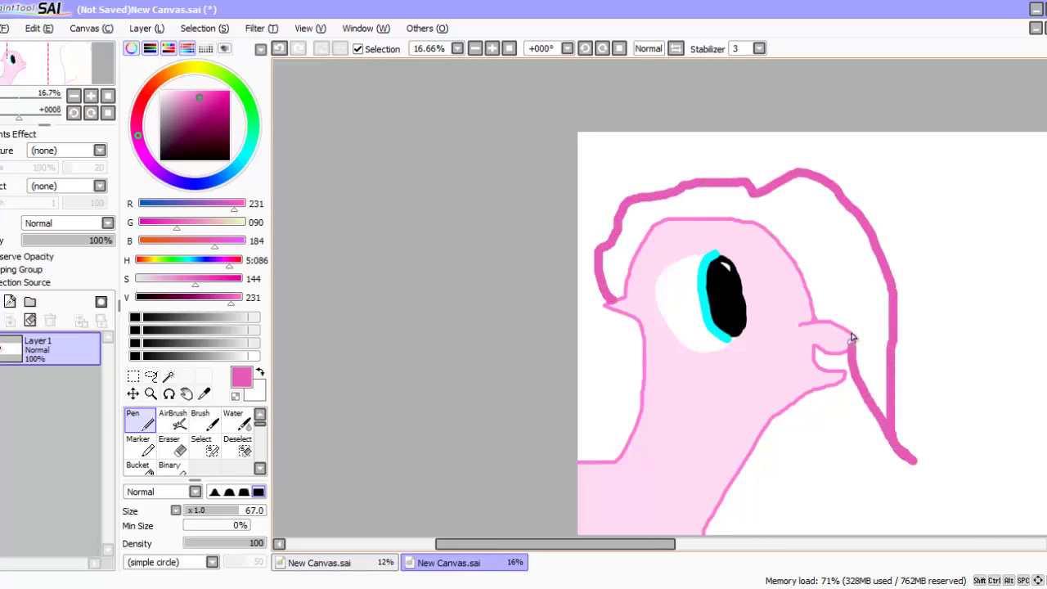
{"action": "mouse_move", "coordinate": [614, 312]}
{"action": "left_mouse_down"}
{"action": "mouse_move", "coordinate": [602, 447]}
{"action": "mouse_move", "coordinate": [641, 357]}
{"action": "left_mouse_up"}
Fill the yellow-outlined head with pale yellow, RGB 255, 255, 205, based on its outline colour
{"action": "scroll", "coordinate": [903, 290], "scroll_direction": "down", "scroll_amount": 4}
{"action": "scroll", "coordinate": [837, 339], "scroll_direction": "up", "scroll_amount": 5}
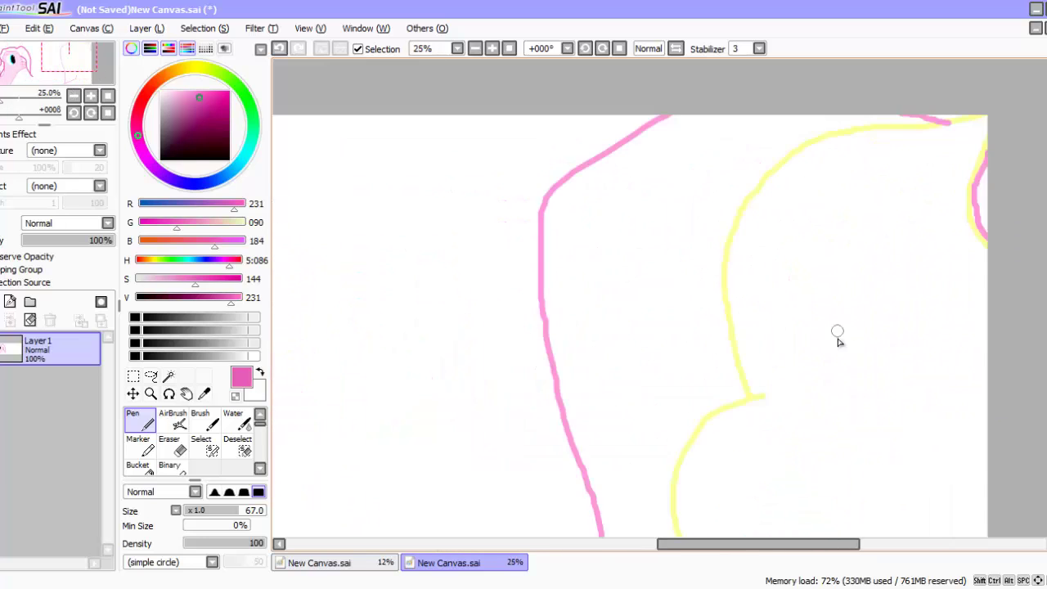
{"action": "scroll", "coordinate": [818, 376], "scroll_direction": "down", "scroll_amount": 4}
{"action": "scroll", "coordinate": [787, 416], "scroll_direction": "up", "scroll_amount": 1}
{"action": "right_click", "coordinate": [850, 427]}
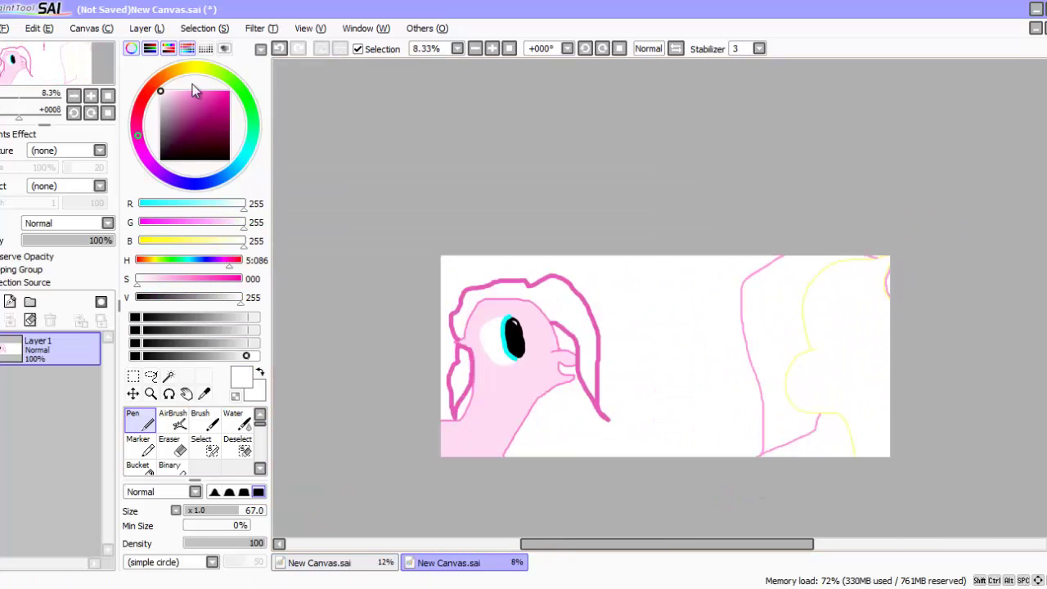
{"action": "scroll", "coordinate": [854, 409], "scroll_direction": "up", "scroll_amount": 3}
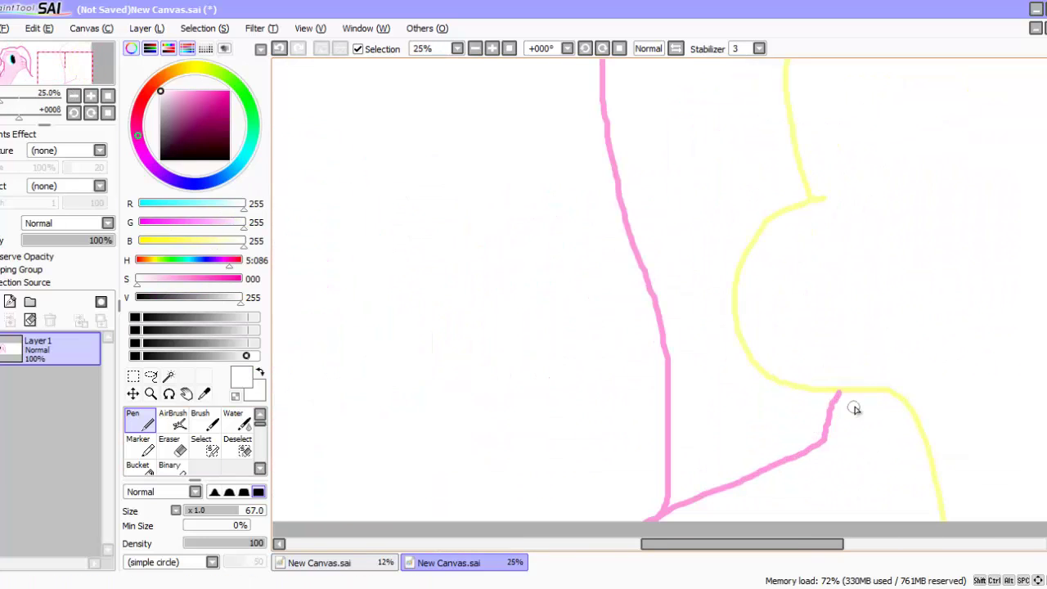
{"action": "left_click", "coordinate": [916, 425], "text": "alt"}
{"action": "left_click_drag", "start_coordinate": [188, 95], "coordinate": [173, 90]}
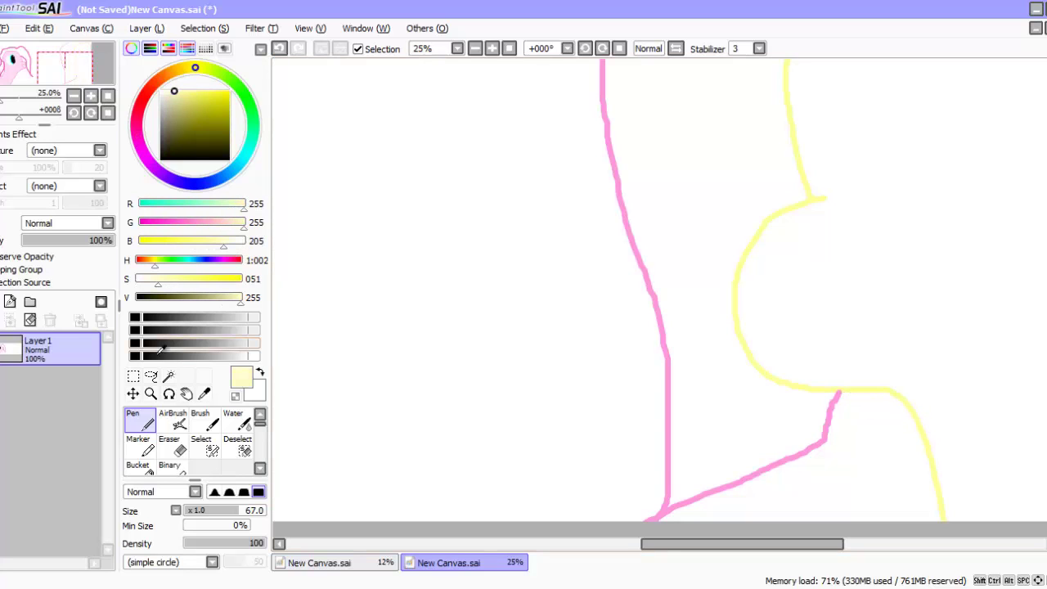
{"action": "left_click", "coordinate": [137, 467]}
{"action": "left_click", "coordinate": [860, 257]}
{"action": "scroll", "coordinate": [883, 159], "scroll_direction": "down", "scroll_amount": 6}
{"action": "scroll", "coordinate": [851, 204], "scroll_direction": "up", "scroll_amount": 6}
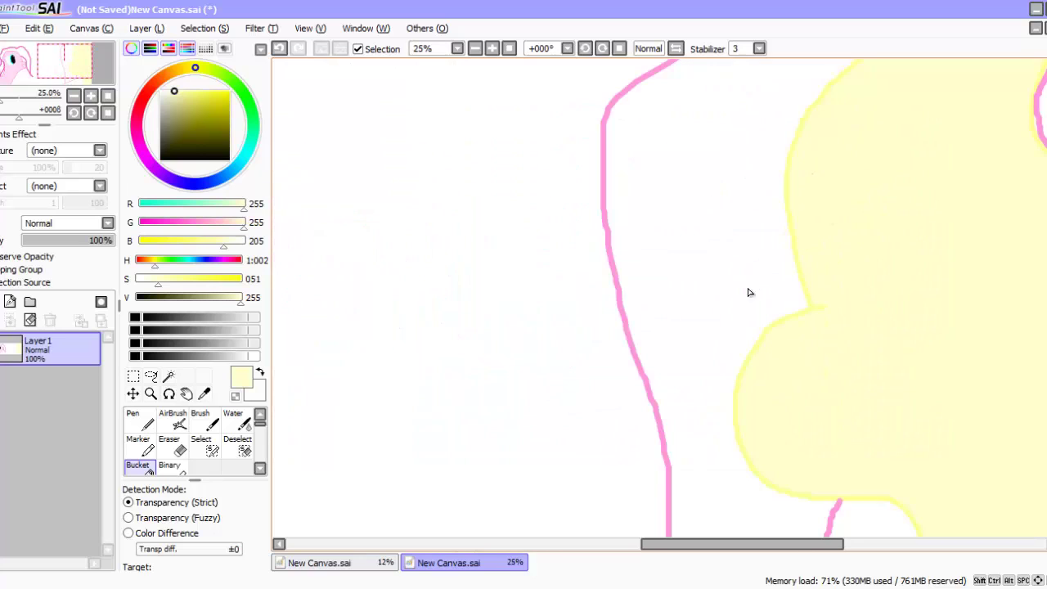
Fill the pink-outlined mane beside the yellow head with pale pink, RGB 255, 217, 243
{"action": "left_click", "coordinate": [634, 343], "text": "alt"}
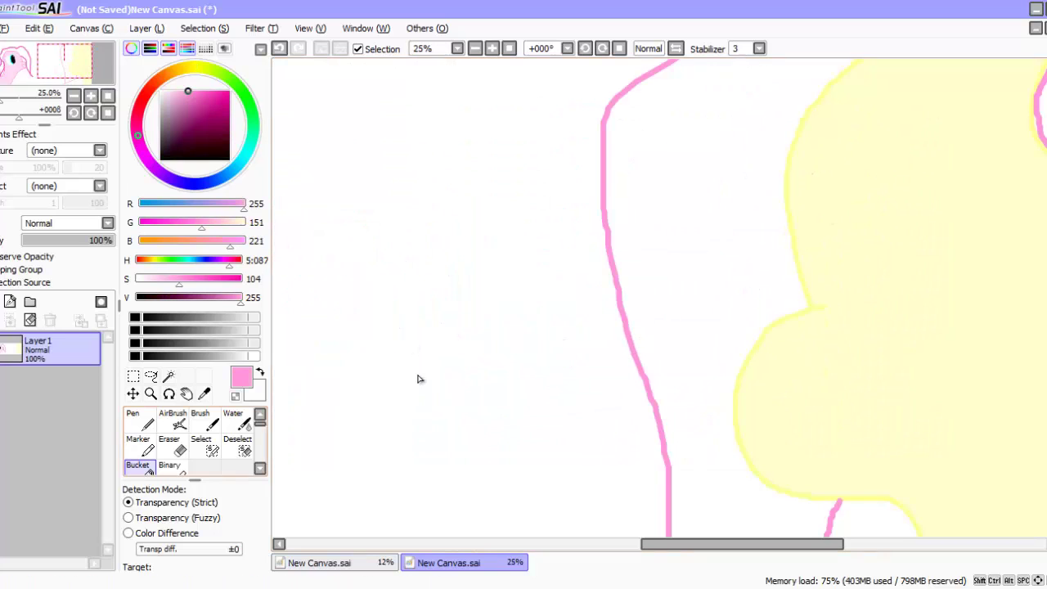
{"action": "left_click", "coordinate": [172, 89]}
{"action": "left_click", "coordinate": [659, 211]}
{"action": "scroll", "coordinate": [837, 152], "scroll_direction": "down", "scroll_amount": 4}
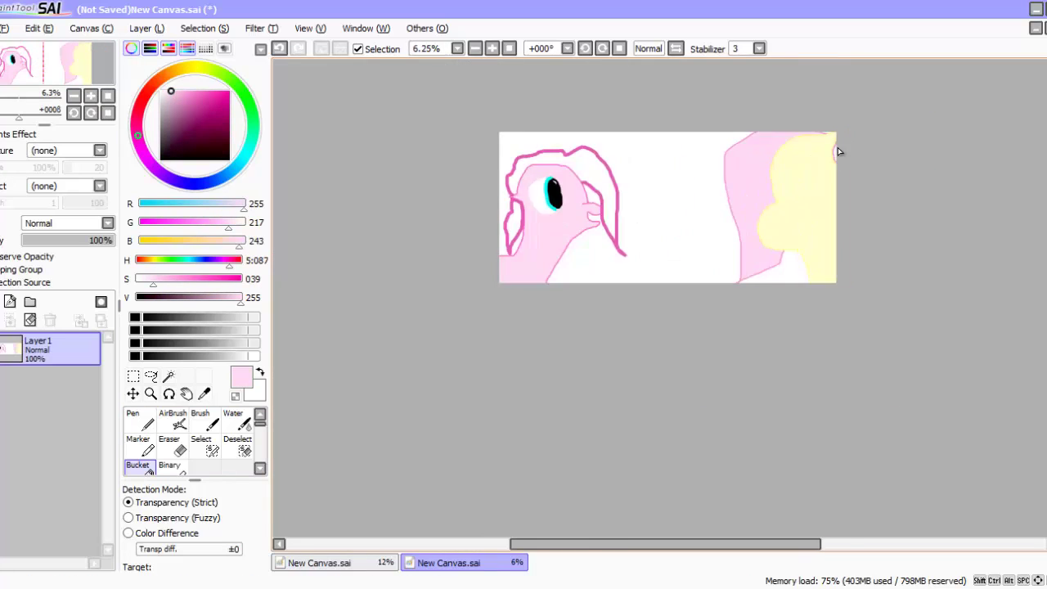
Erase a large white eye shape inside the yellow head with the Eraser at size 345
{"action": "scroll", "coordinate": [838, 185], "scroll_direction": "up", "scroll_amount": 3}
{"action": "left_click", "coordinate": [170, 446]}
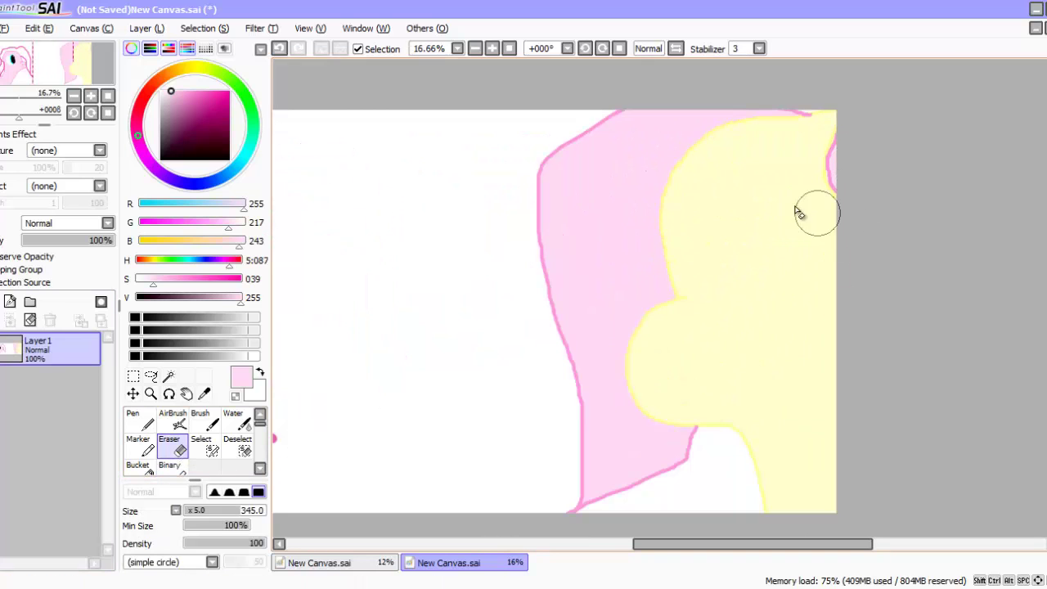
{"action": "mouse_move", "coordinate": [736, 257]}
{"action": "left_mouse_down"}
{"action": "mouse_move", "coordinate": [738, 185]}
{"action": "mouse_move", "coordinate": [790, 216]}
{"action": "mouse_move", "coordinate": [793, 273]}
{"action": "mouse_move", "coordinate": [751, 250]}
{"action": "mouse_move", "coordinate": [778, 278]}
{"action": "left_mouse_up"}
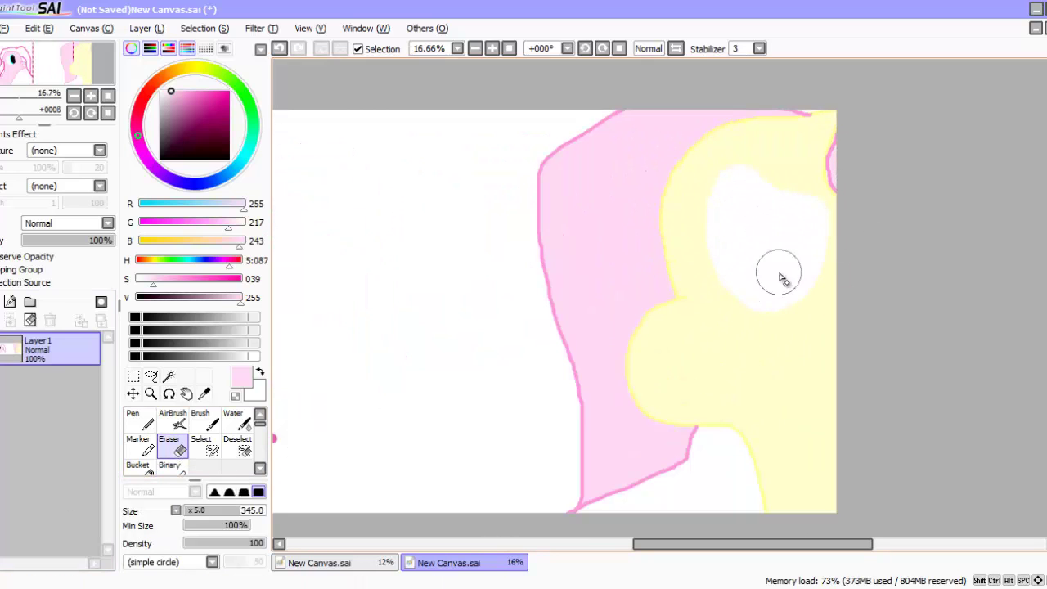
Draw a black upper eyelid with a lash and short lower lashes around the yellow pony's eye, using the Pen at size 67
{"action": "scroll", "coordinate": [763, 170], "scroll_direction": "up", "scroll_amount": 3}
{"action": "scroll", "coordinate": [759, 171], "scroll_direction": "down", "scroll_amount": 2}
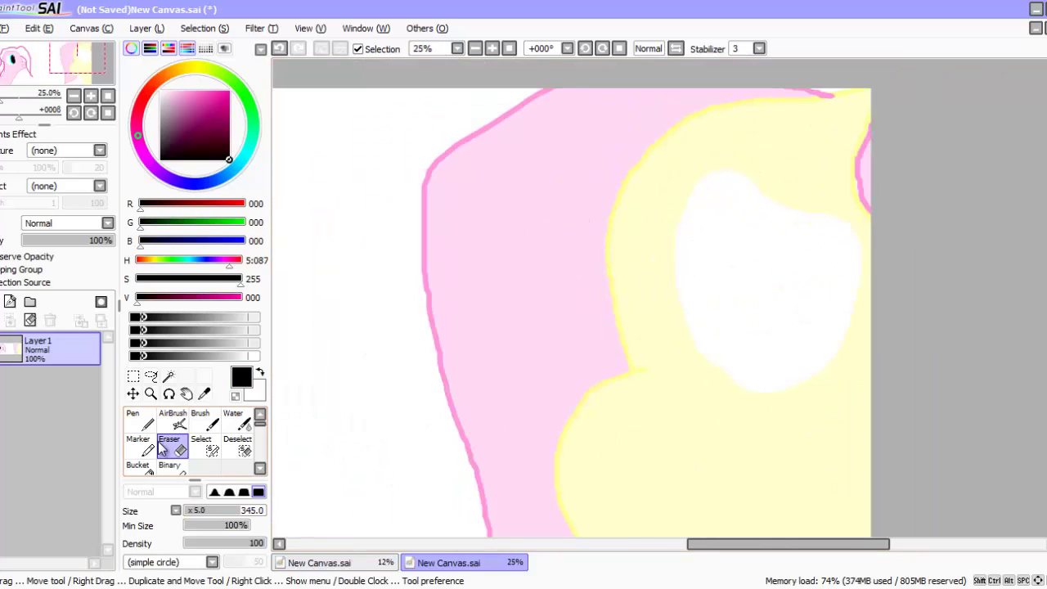
{"action": "left_click", "coordinate": [139, 420]}
{"action": "mouse_move", "coordinate": [725, 157]}
{"action": "left_mouse_down"}
{"action": "mouse_move", "coordinate": [781, 200]}
{"action": "mouse_move", "coordinate": [860, 203]}
{"action": "left_mouse_up"}
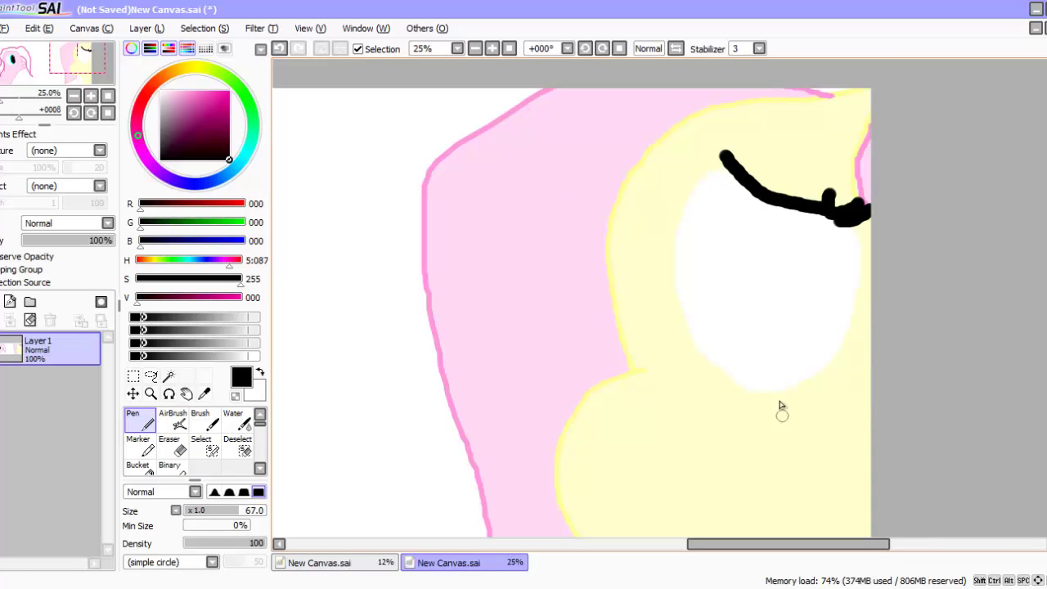
{"action": "left_click_drag", "start_coordinate": [831, 356], "coordinate": [840, 393]}
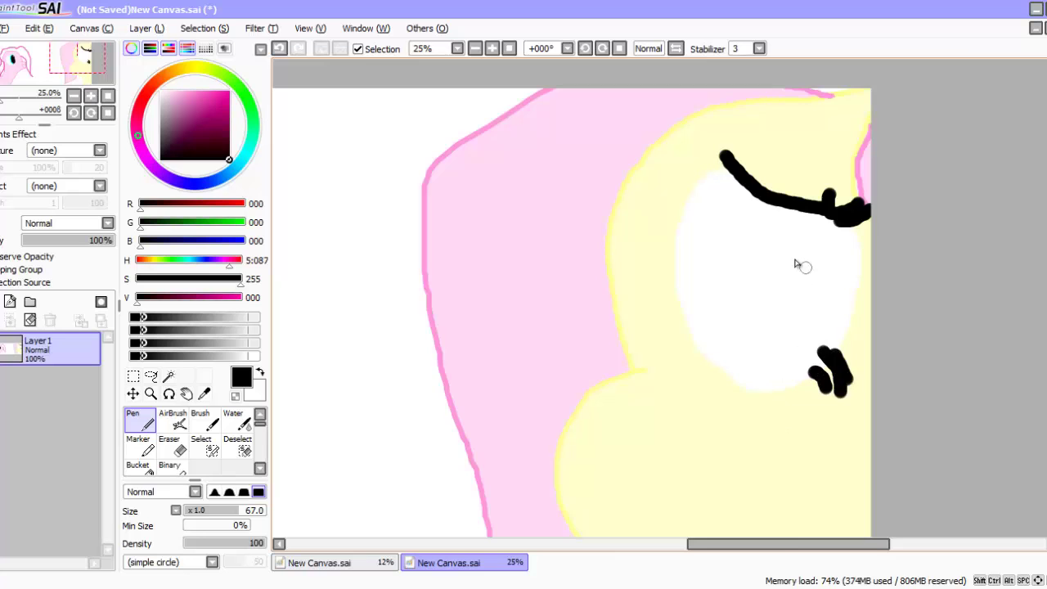
Draw a black pupil with an open white highlight in the yellow pony's eye and ring it with green, RGB 1, 255, 177
{"action": "scroll", "coordinate": [795, 264], "scroll_direction": "up", "scroll_amount": 3}
{"action": "scroll", "coordinate": [697, 238], "scroll_direction": "down", "scroll_amount": 4}
{"action": "scroll", "coordinate": [680, 231], "scroll_direction": "up", "scroll_amount": 6}
{"action": "mouse_move", "coordinate": [376, 123]}
{"action": "left_mouse_down"}
{"action": "mouse_move", "coordinate": [589, 498]}
{"action": "mouse_move", "coordinate": [367, 222]}
{"action": "mouse_move", "coordinate": [526, 230]}
{"action": "mouse_move", "coordinate": [409, 367]}
{"action": "mouse_move", "coordinate": [572, 497]}
{"action": "mouse_move", "coordinate": [477, 516]}
{"action": "mouse_move", "coordinate": [503, 421]}
{"action": "left_mouse_up"}
{"action": "scroll", "coordinate": [562, 381], "scroll_direction": "down", "scroll_amount": 4}
{"action": "left_click_drag", "start_coordinate": [250, 140], "coordinate": [253, 121]}
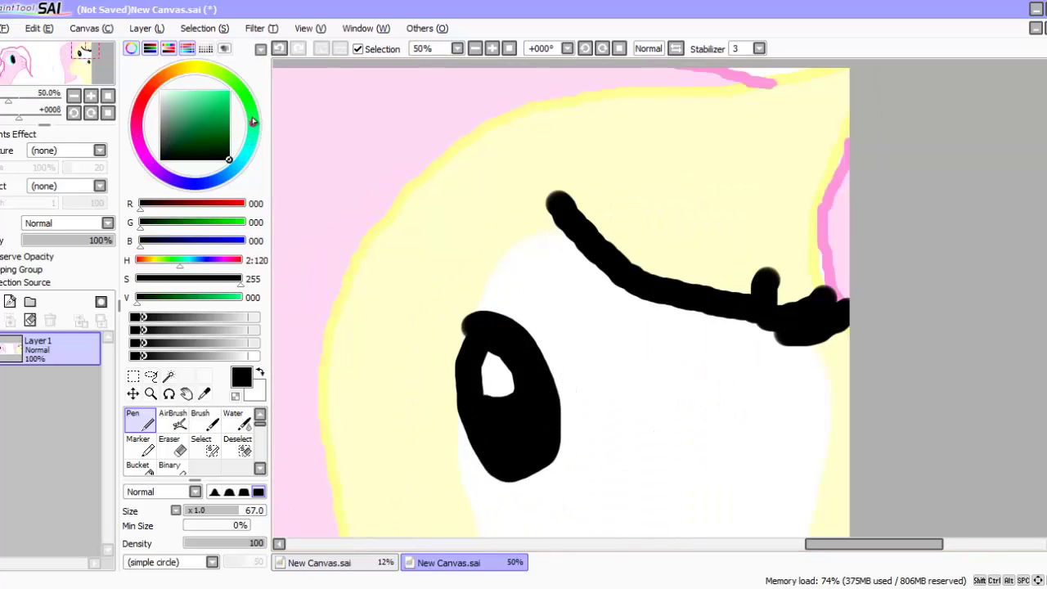
{"action": "left_click", "coordinate": [229, 90]}
{"action": "mouse_move", "coordinate": [477, 305]}
{"action": "left_mouse_down"}
{"action": "mouse_move", "coordinate": [522, 321]}
{"action": "mouse_move", "coordinate": [564, 380]}
{"action": "mouse_move", "coordinate": [548, 461]}
{"action": "mouse_move", "coordinate": [490, 467]}
{"action": "mouse_move", "coordinate": [467, 450]}
{"action": "mouse_move", "coordinate": [468, 354]}
{"action": "mouse_move", "coordinate": [495, 305]}
{"action": "mouse_move", "coordinate": [540, 352]}
{"action": "mouse_move", "coordinate": [561, 412]}
{"action": "mouse_move", "coordinate": [526, 465]}
{"action": "left_mouse_up"}
Draw a nostril and a curved mouth on the yellow pony's muzzle in its outline yellow, RGB 255, 255, 151
{"action": "scroll", "coordinate": [504, 428], "scroll_direction": "down", "scroll_amount": 7}
{"action": "scroll", "coordinate": [483, 405], "scroll_direction": "up", "scroll_amount": 6}
{"action": "scroll", "coordinate": [456, 219], "scroll_direction": "up", "scroll_amount": 3}
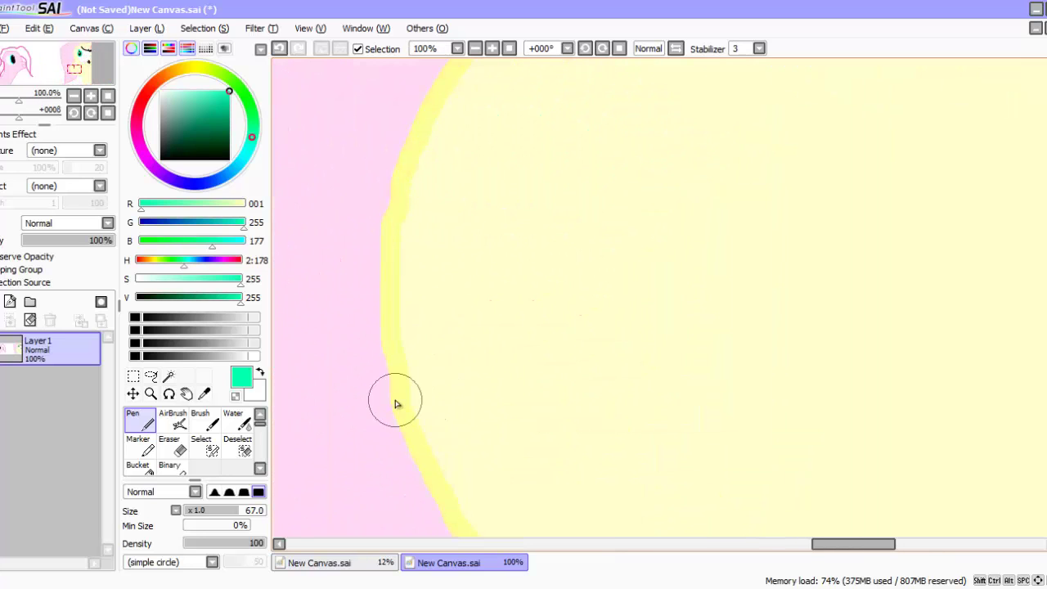
{"action": "left_click", "coordinate": [398, 402], "text": "alt"}
{"action": "left_click_drag", "start_coordinate": [519, 172], "coordinate": [528, 239]}
{"action": "mouse_move", "coordinate": [452, 513]}
{"action": "left_mouse_down"}
{"action": "mouse_move", "coordinate": [681, 446]}
{"action": "mouse_move", "coordinate": [767, 269]}
{"action": "left_mouse_up"}
Fill both parts of the pink pony's mane, over the head and behind the neck, with pink, RGB 255, 184, 231
{"action": "scroll", "coordinate": [768, 269], "scroll_direction": "down", "scroll_amount": 6}
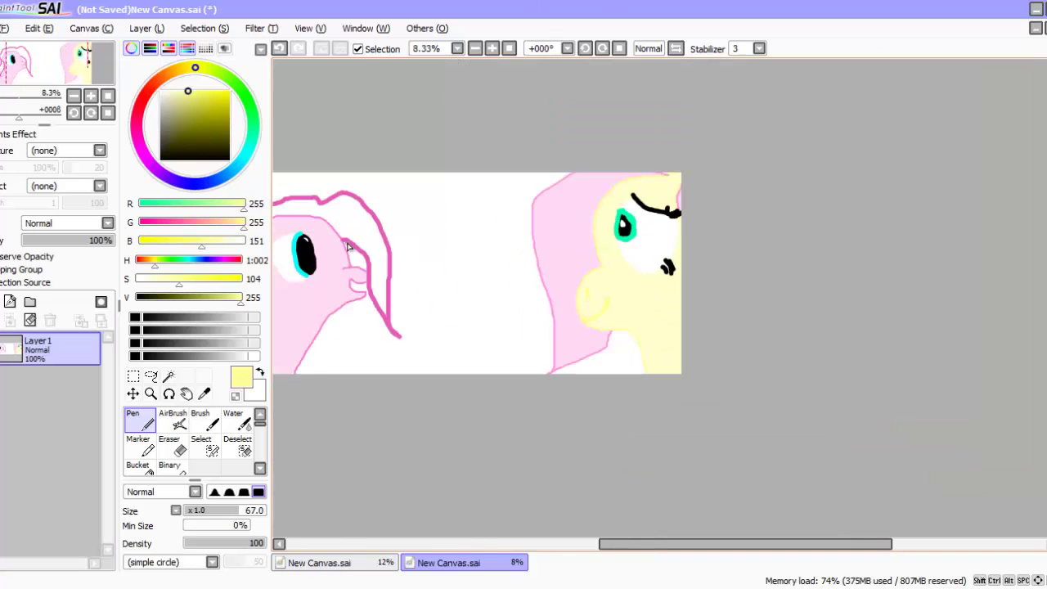
{"action": "left_click", "coordinate": [347, 245], "text": "alt"}
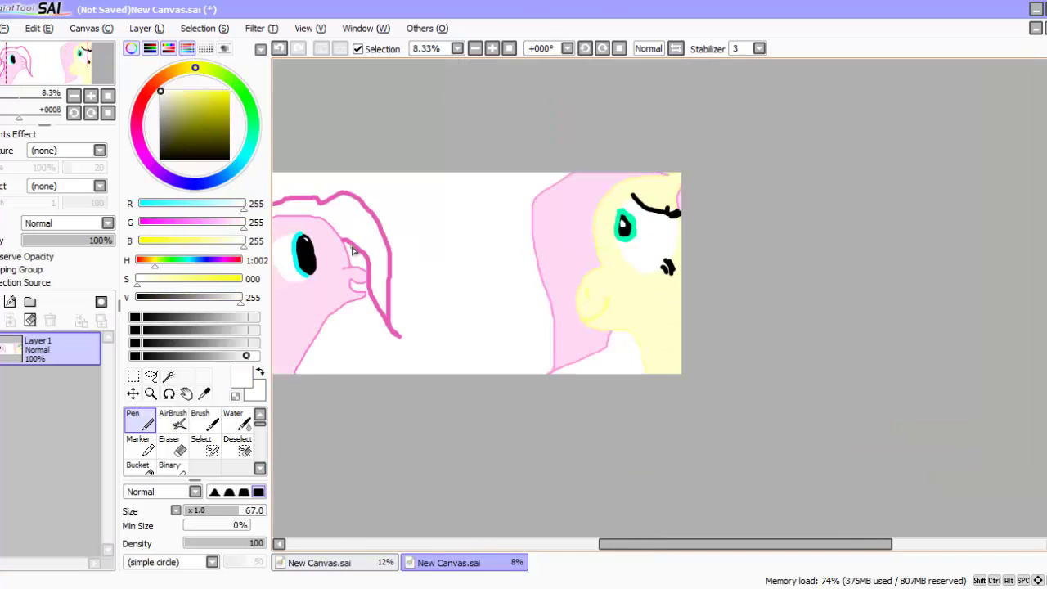
{"action": "right_click", "coordinate": [356, 249]}
{"action": "left_click_drag", "start_coordinate": [198, 106], "coordinate": [180, 72]}
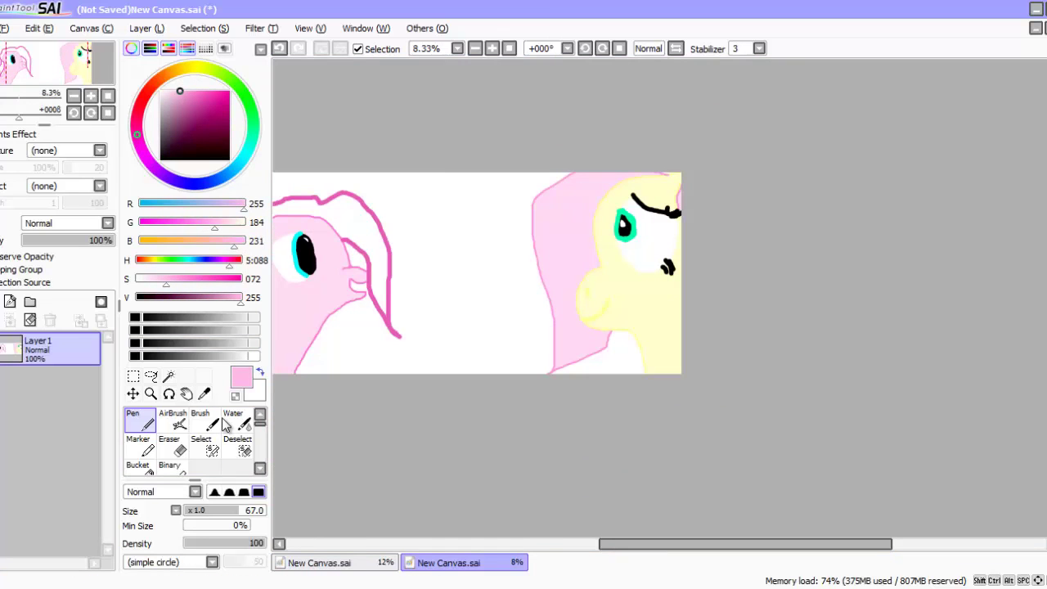
{"action": "left_click", "coordinate": [144, 467]}
{"action": "left_click", "coordinate": [362, 236]}
{"action": "left_click_drag", "start_coordinate": [641, 547], "coordinate": [582, 539]}
{"action": "scroll", "coordinate": [372, 286], "scroll_direction": "up", "scroll_amount": 2}
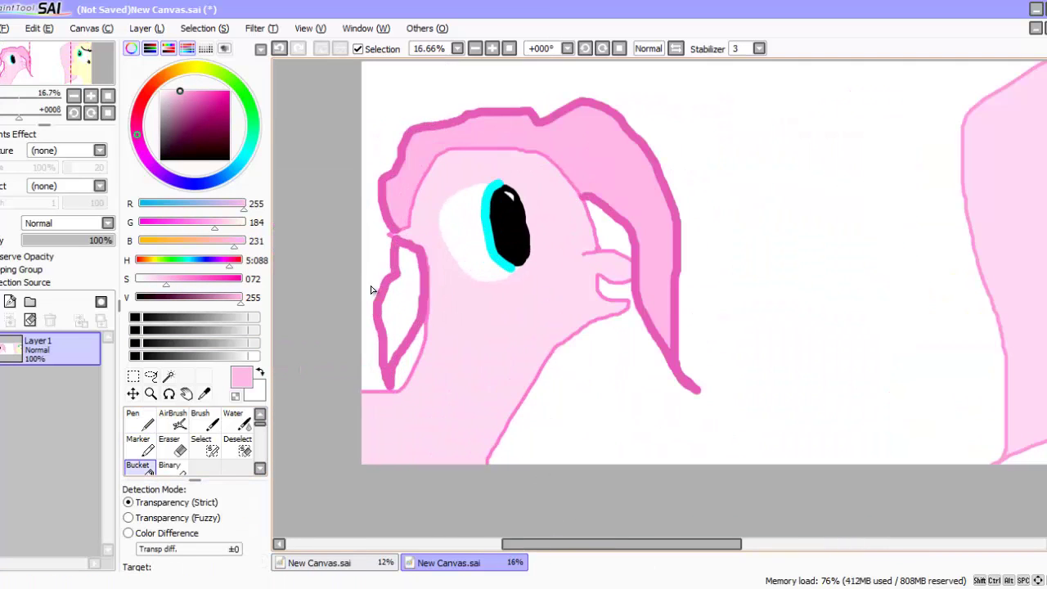
{"action": "left_click", "coordinate": [403, 289]}
{"action": "scroll", "coordinate": [403, 289], "scroll_direction": "down", "scroll_amount": 1}
{"action": "scroll", "coordinate": [486, 262], "scroll_direction": "up", "scroll_amount": 2}
{"action": "scroll", "coordinate": [428, 374], "scroll_direction": "up", "scroll_amount": 3}
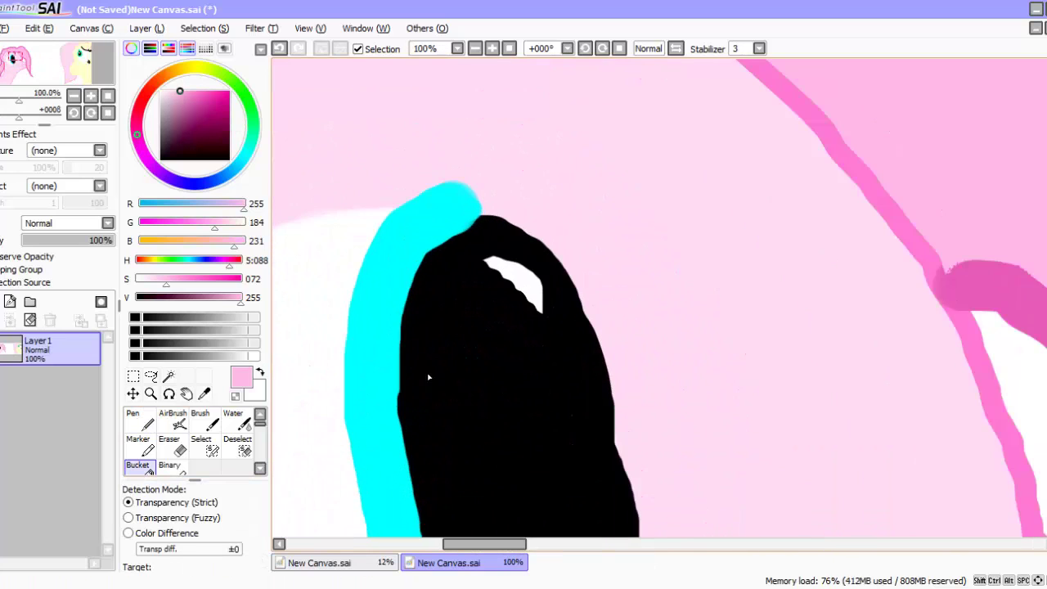
{"action": "left_click", "coordinate": [562, 408]}
{"action": "scroll", "coordinate": [562, 407], "scroll_direction": "down", "scroll_amount": 6}
{"action": "left_click", "coordinate": [278, 49]}
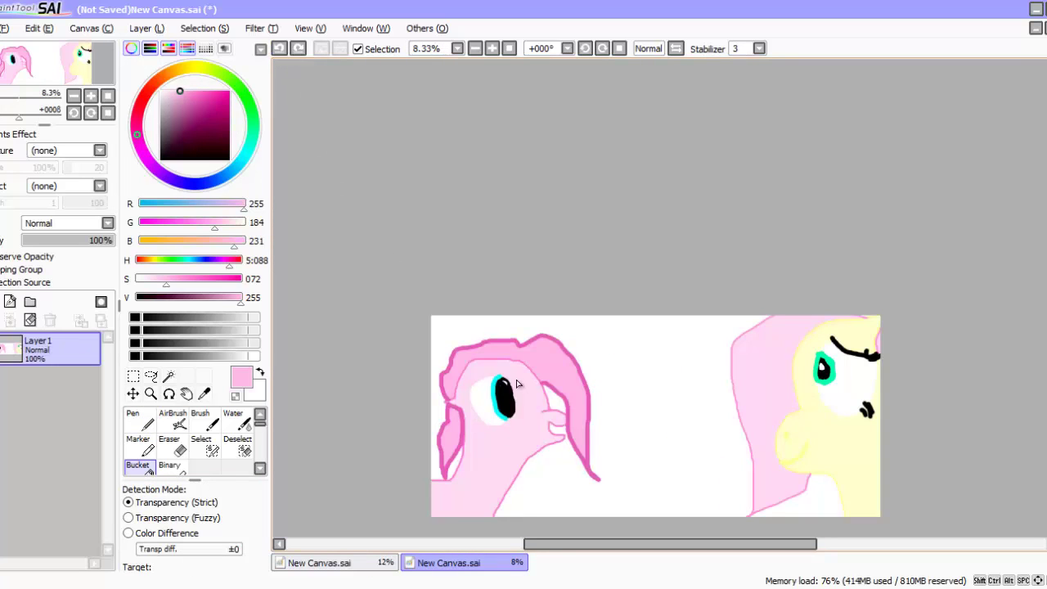
Draw a black upper eyelid with lashes over the pink pony's eye, using the Pen at size 67
{"action": "right_click", "coordinate": [499, 395]}
{"action": "left_click", "coordinate": [145, 420]}
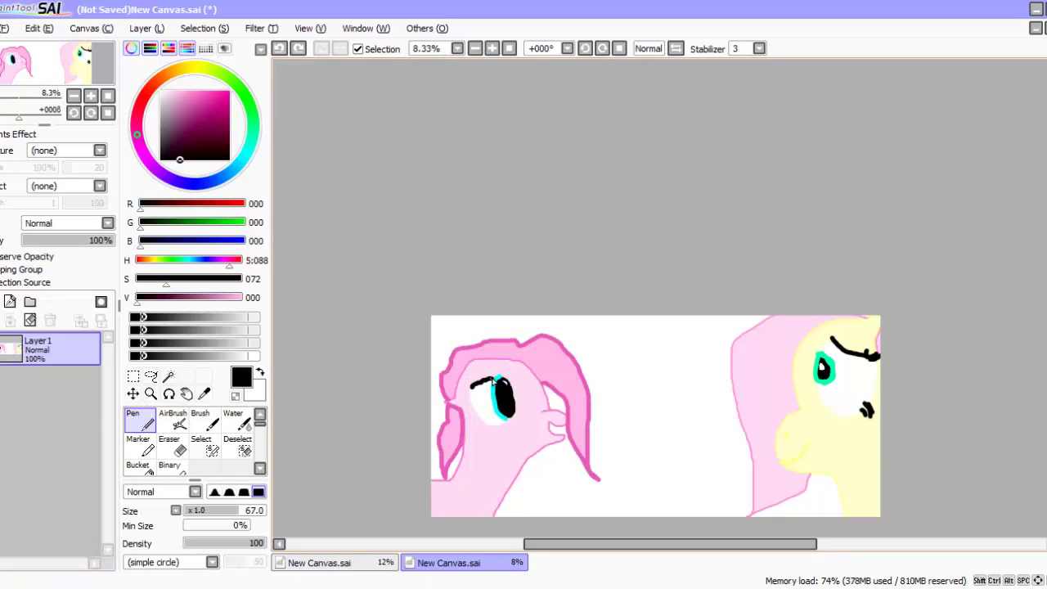
{"action": "scroll", "coordinate": [510, 434], "scroll_direction": "up", "scroll_amount": 5}
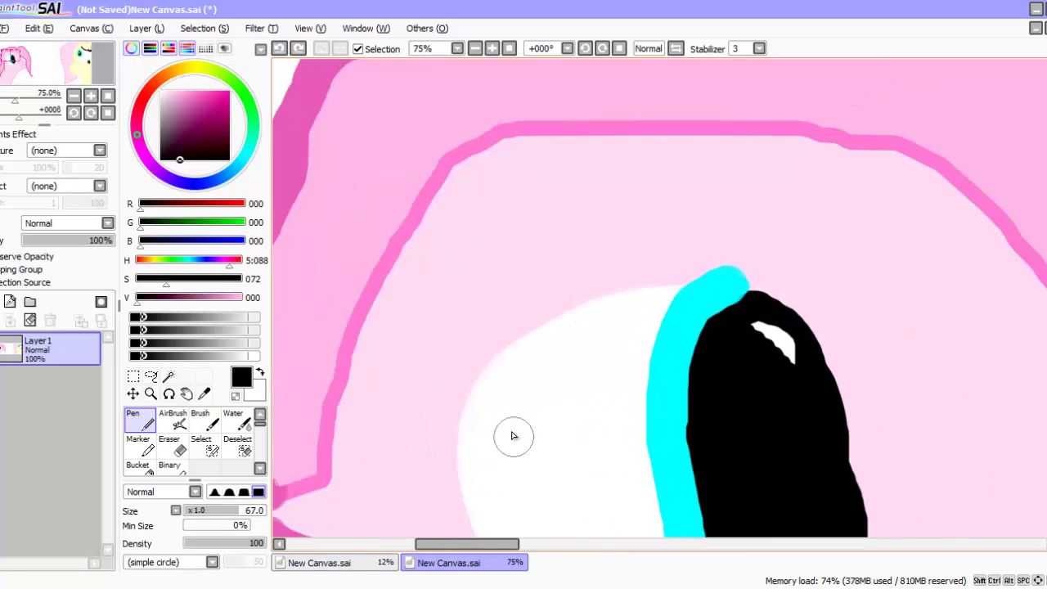
{"action": "left_click_drag", "start_coordinate": [413, 321], "coordinate": [476, 378]}
{"action": "mouse_move", "coordinate": [450, 258]}
{"action": "left_mouse_down"}
{"action": "mouse_move", "coordinate": [502, 335]}
{"action": "mouse_move", "coordinate": [495, 217]}
{"action": "left_mouse_up"}
{"action": "mouse_move", "coordinate": [507, 338]}
{"action": "left_mouse_down"}
{"action": "mouse_move", "coordinate": [554, 338]}
{"action": "mouse_move", "coordinate": [621, 300]}
{"action": "mouse_move", "coordinate": [685, 290]}
{"action": "mouse_move", "coordinate": [744, 288]}
{"action": "mouse_move", "coordinate": [796, 302]}
{"action": "left_mouse_up"}
Airbrush a pale pink stroke, RGB 249, 223, 241, along the outer edge of the yellow pony's mane at size 100
{"action": "scroll", "coordinate": [877, 356], "scroll_direction": "up", "scroll_amount": 2}
{"action": "scroll", "coordinate": [902, 426], "scroll_direction": "down", "scroll_amount": 3}
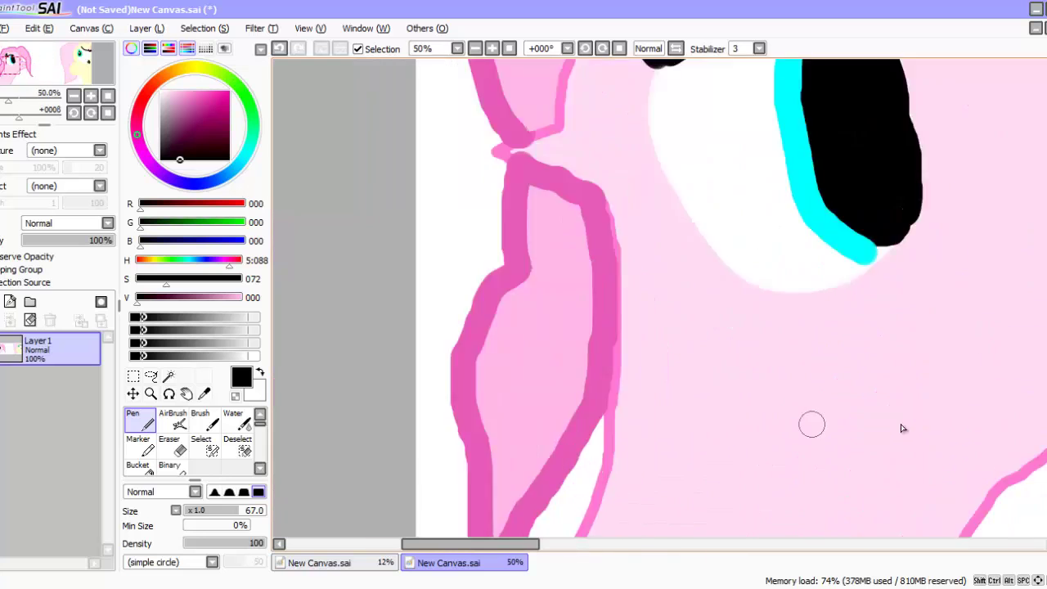
{"action": "scroll", "coordinate": [909, 426], "scroll_direction": "down", "scroll_amount": 3}
{"action": "left_click_drag", "start_coordinate": [618, 544], "coordinate": [851, 542]}
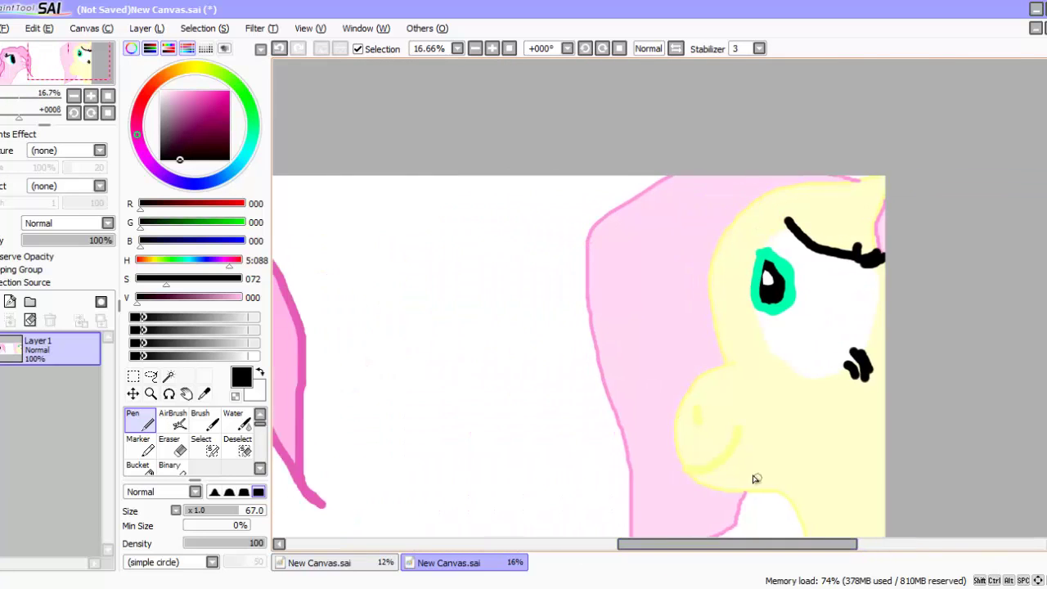
{"action": "scroll", "coordinate": [804, 337], "scroll_direction": "up", "scroll_amount": 2}
{"action": "right_click", "coordinate": [463, 347]}
{"action": "mouse_move", "coordinate": [176, 97]}
{"action": "left_mouse_down"}
{"action": "mouse_move", "coordinate": [156, 91]}
{"action": "mouse_move", "coordinate": [168, 66]}
{"action": "mouse_move", "coordinate": [167, 93]}
{"action": "left_mouse_up"}
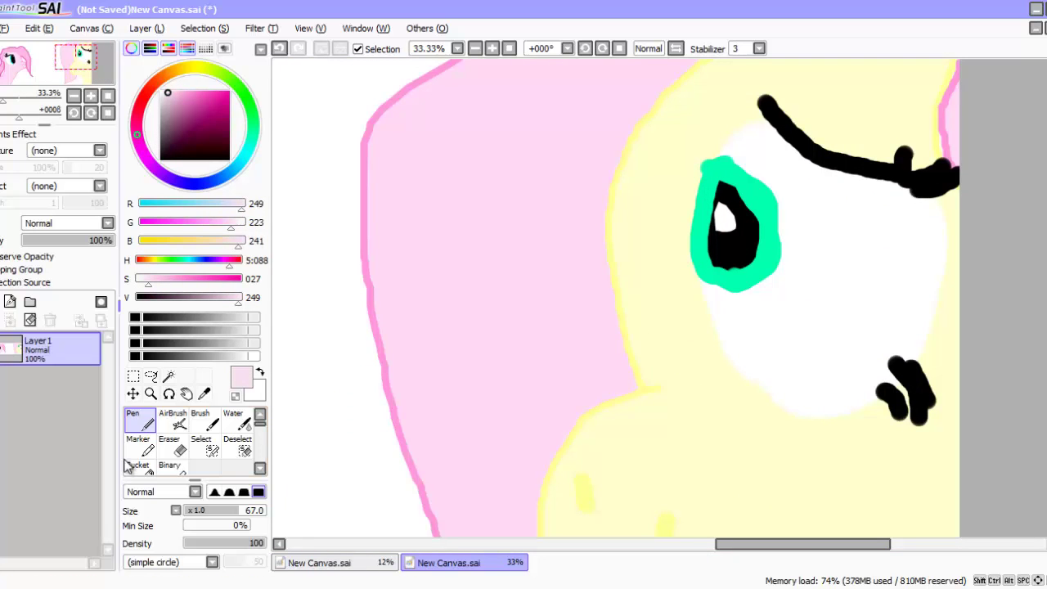
{"action": "left_click", "coordinate": [172, 421]}
{"action": "left_click_drag", "start_coordinate": [370, 393], "coordinate": [366, 246]}
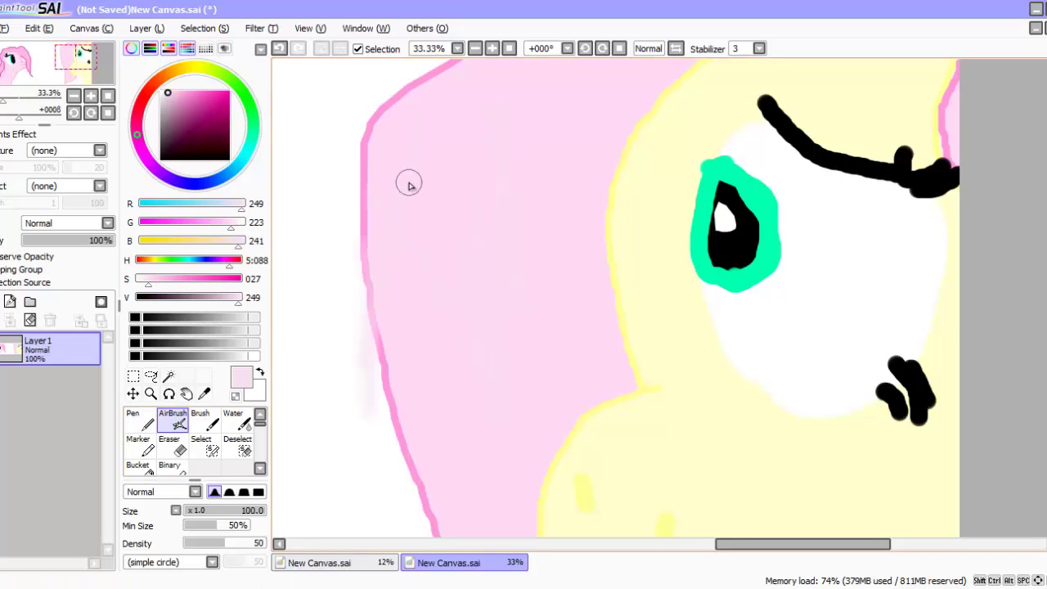
{"action": "left_click_drag", "start_coordinate": [199, 106], "coordinate": [238, 87]}
{"action": "left_click_drag", "start_coordinate": [442, 169], "coordinate": [449, 392]}
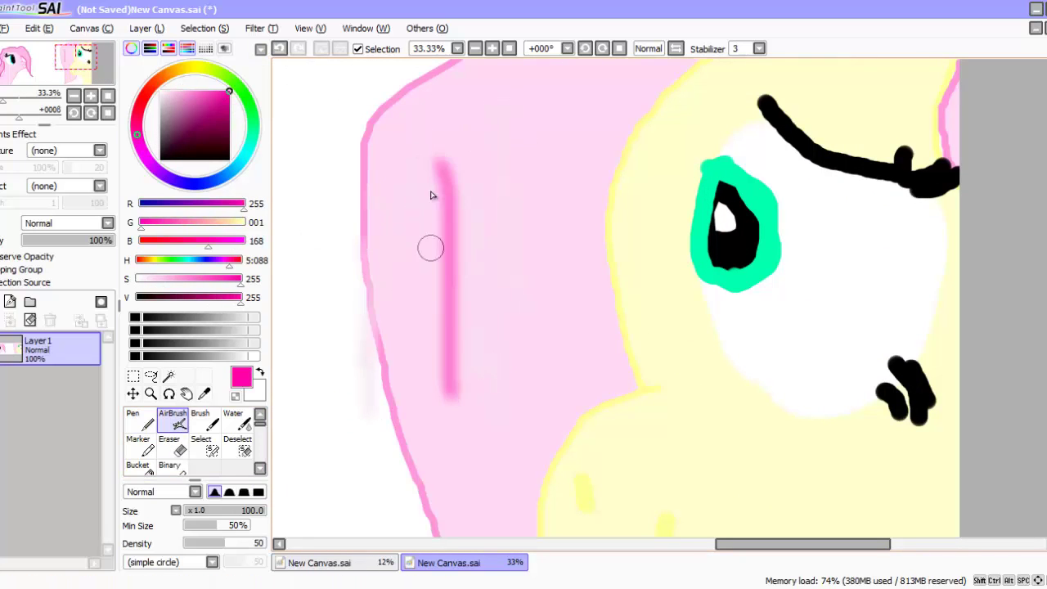
{"action": "left_click", "coordinate": [283, 49]}
Airbrush soft white highlight streaks inside the yellow pony's mane at size 100
{"action": "right_click", "coordinate": [882, 466]}
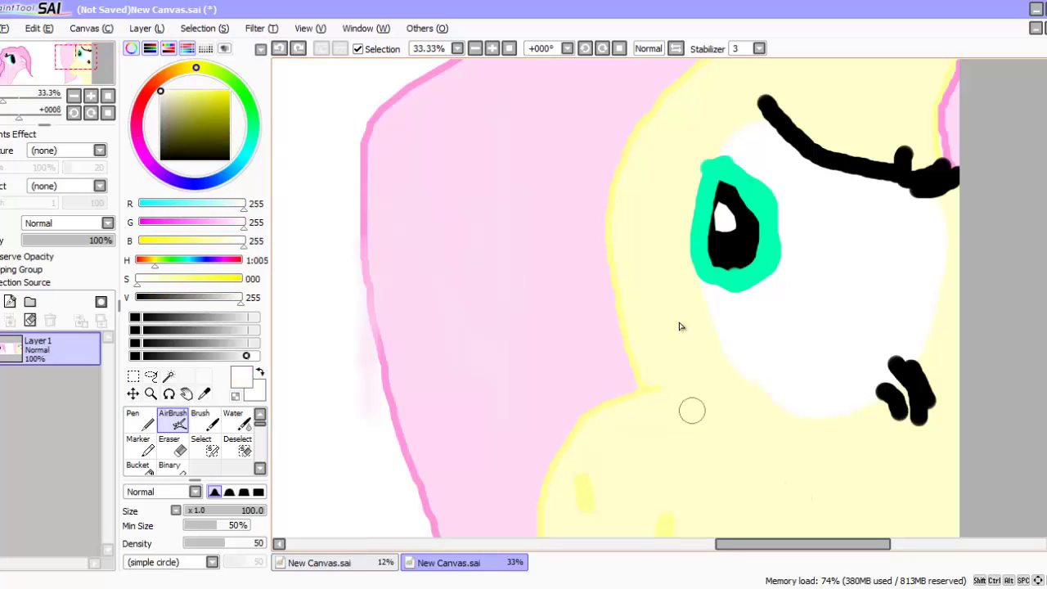
{"action": "left_click_drag", "start_coordinate": [514, 249], "coordinate": [514, 352]}
{"action": "left_click_drag", "start_coordinate": [455, 197], "coordinate": [460, 302]}
{"action": "left_click_drag", "start_coordinate": [530, 303], "coordinate": [535, 378]}
Airbrush soft white highlights on the pink pony's cheek, neck and both parts of its mane
{"action": "scroll", "coordinate": [595, 250], "scroll_direction": "down", "scroll_amount": 7}
{"action": "scroll", "coordinate": [506, 266], "scroll_direction": "up", "scroll_amount": 6}
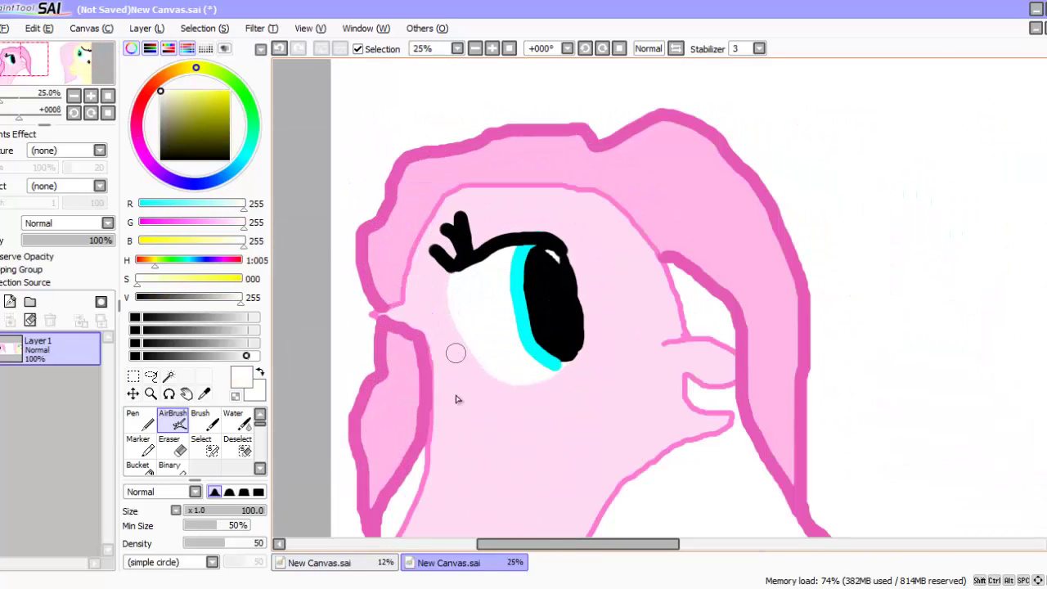
{"action": "left_click_drag", "start_coordinate": [446, 368], "coordinate": [477, 465]}
{"action": "left_click_drag", "start_coordinate": [579, 398], "coordinate": [584, 448]}
{"action": "left_click_drag", "start_coordinate": [375, 418], "coordinate": [367, 450]}
{"action": "left_click_drag", "start_coordinate": [399, 228], "coordinate": [407, 191]}
{"action": "left_click_drag", "start_coordinate": [597, 153], "coordinate": [736, 153]}
{"action": "left_click_drag", "start_coordinate": [734, 250], "coordinate": [800, 464]}
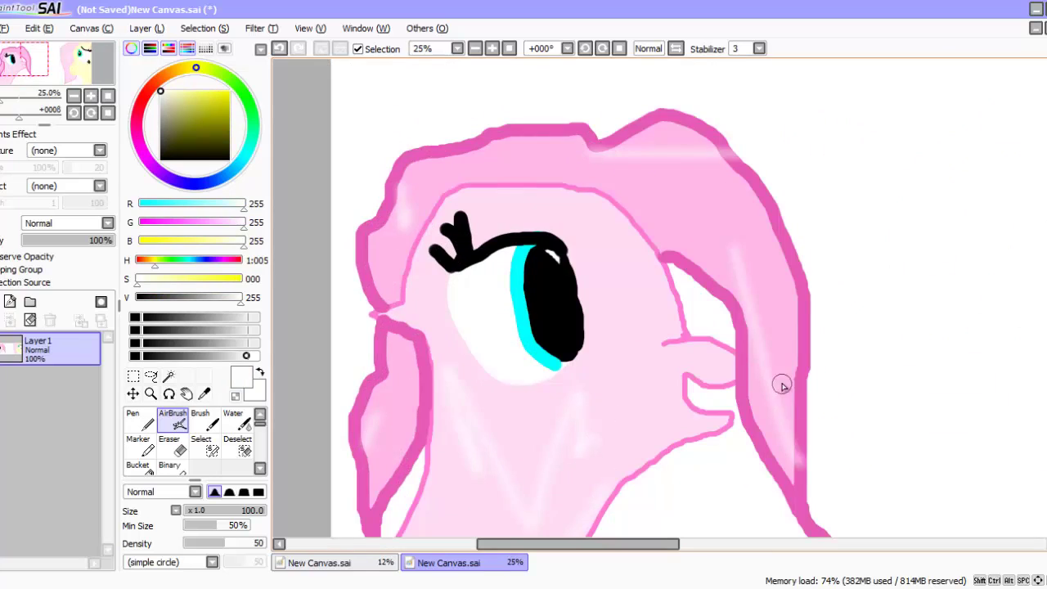
Draw outlined block letters rising diagonally between the two ponies in magenta, RGB 255, 1, 205, with the Pen at size 67
{"action": "scroll", "coordinate": [782, 385], "scroll_direction": "down", "scroll_amount": 5}
{"action": "scroll", "coordinate": [496, 496], "scroll_direction": "up", "scroll_amount": 4}
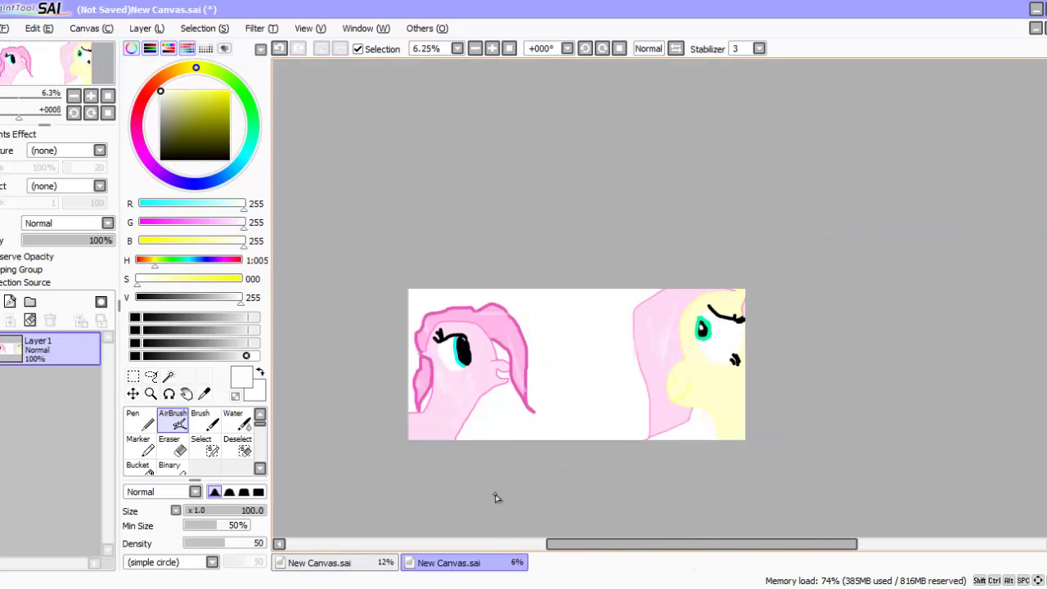
{"action": "left_click", "coordinate": [140, 143]}
{"action": "left_click", "coordinate": [229, 91]}
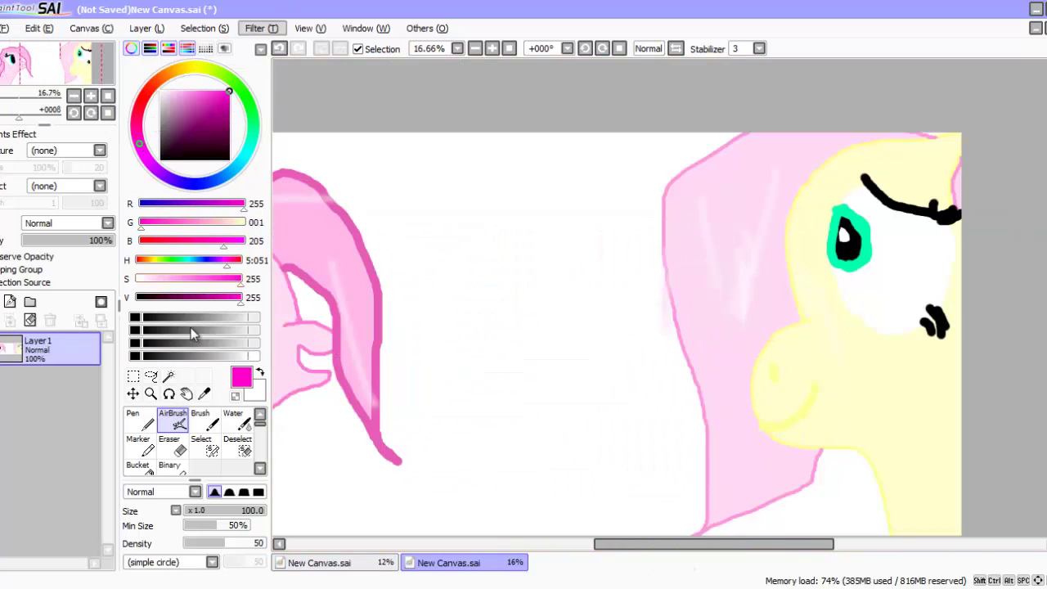
{"action": "left_click", "coordinate": [139, 419]}
{"action": "left_click_drag", "start_coordinate": [419, 408], "coordinate": [527, 464]}
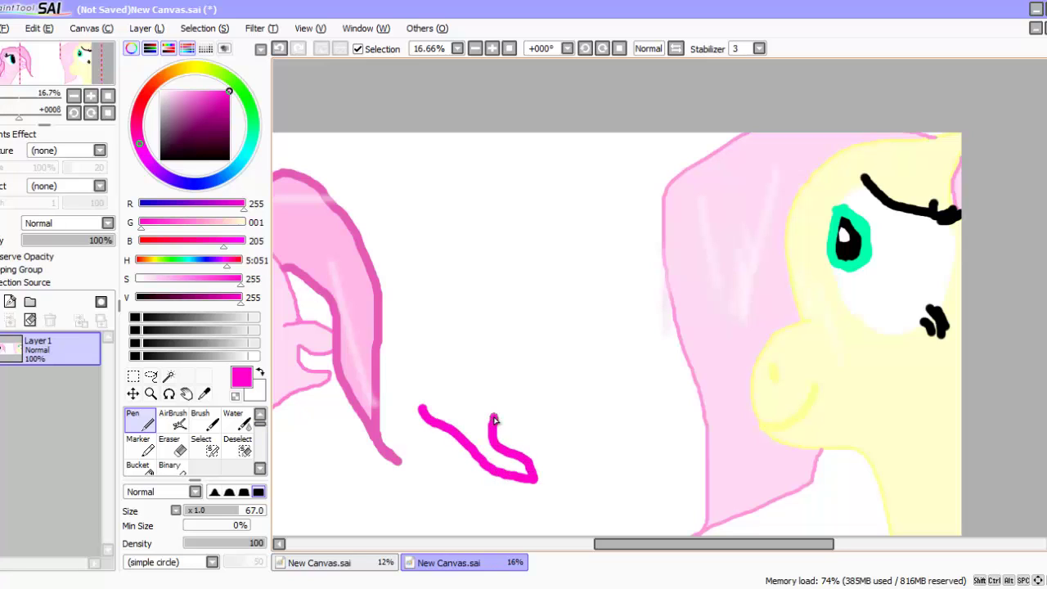
{"action": "left_click_drag", "start_coordinate": [533, 416], "coordinate": [465, 392]}
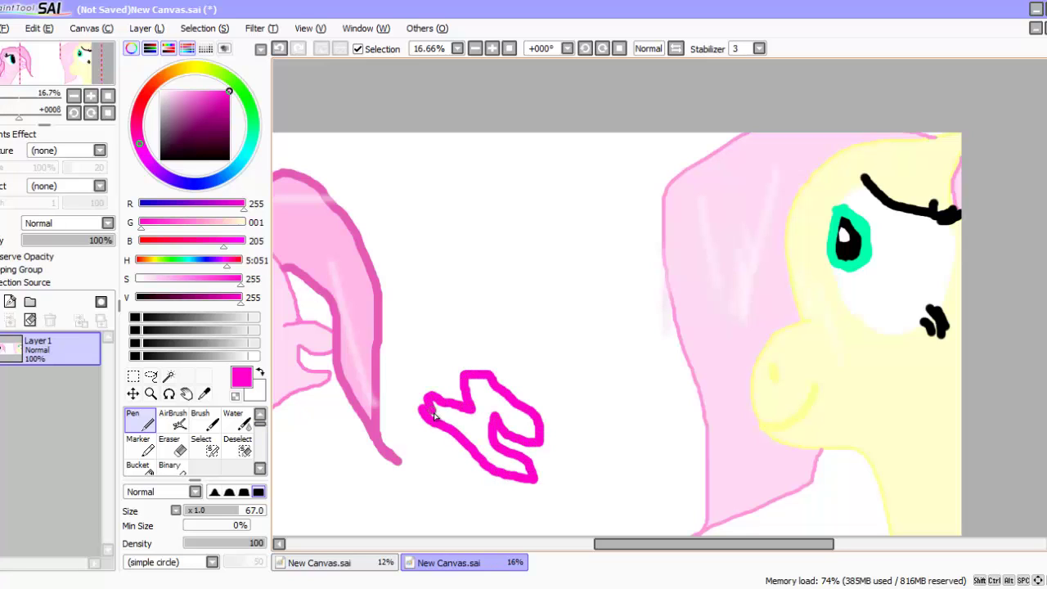
{"action": "mouse_move", "coordinate": [548, 411]}
{"action": "left_mouse_down"}
{"action": "mouse_move", "coordinate": [498, 341]}
{"action": "mouse_move", "coordinate": [568, 386]}
{"action": "mouse_move", "coordinate": [530, 390]}
{"action": "left_mouse_up"}
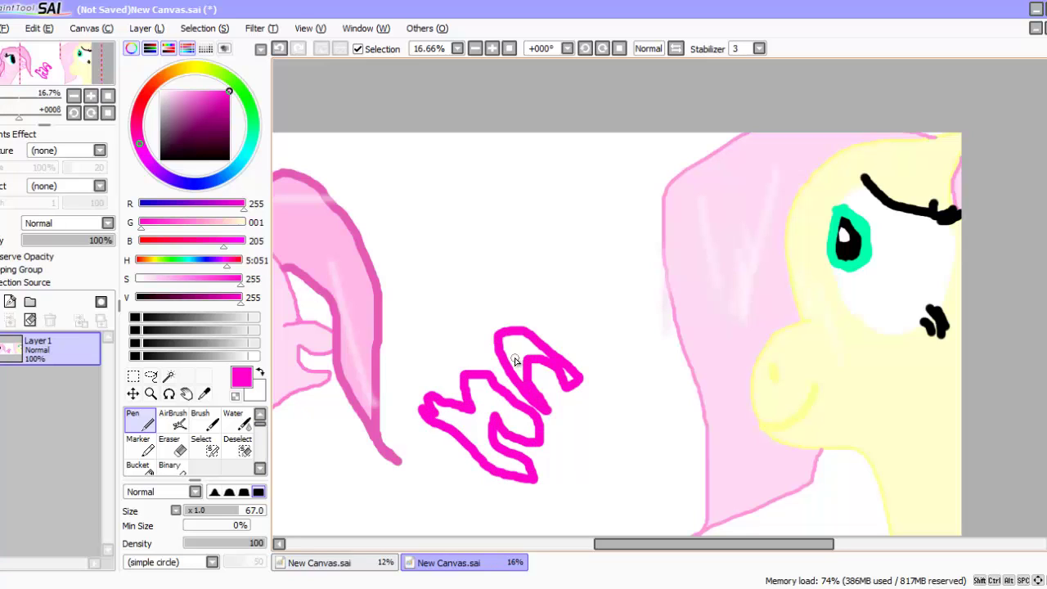
{"action": "mouse_move", "coordinate": [532, 308]}
{"action": "left_mouse_down"}
{"action": "mouse_move", "coordinate": [590, 360]}
{"action": "mouse_move", "coordinate": [573, 262]}
{"action": "mouse_move", "coordinate": [529, 315]}
{"action": "left_mouse_up"}
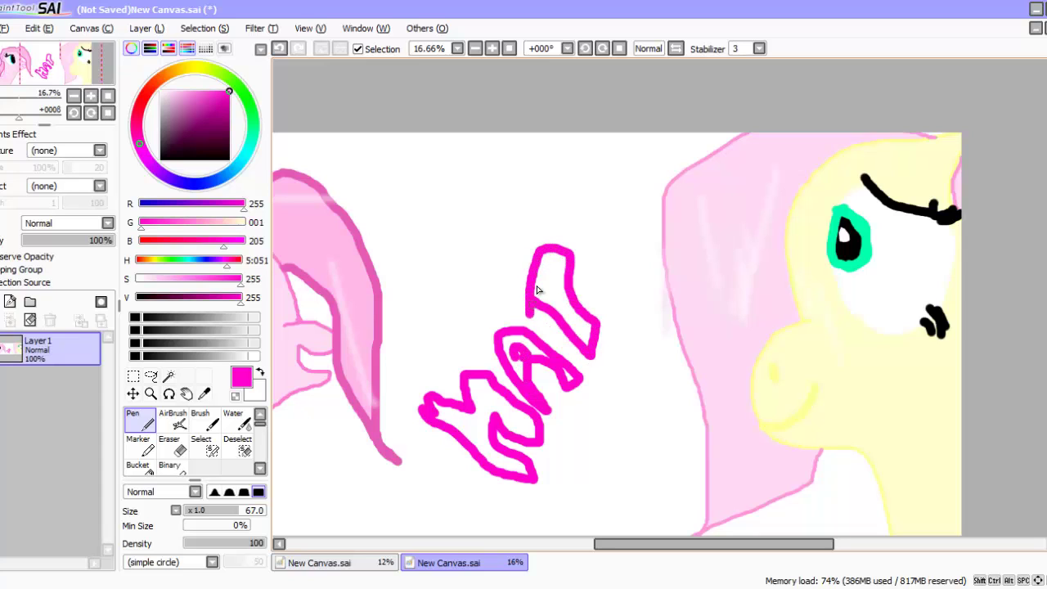
{"action": "mouse_move", "coordinate": [563, 190]}
{"action": "left_mouse_down"}
{"action": "mouse_move", "coordinate": [584, 166]}
{"action": "mouse_move", "coordinate": [595, 217]}
{"action": "mouse_move", "coordinate": [622, 157]}
{"action": "mouse_move", "coordinate": [621, 256]}
{"action": "left_mouse_up"}
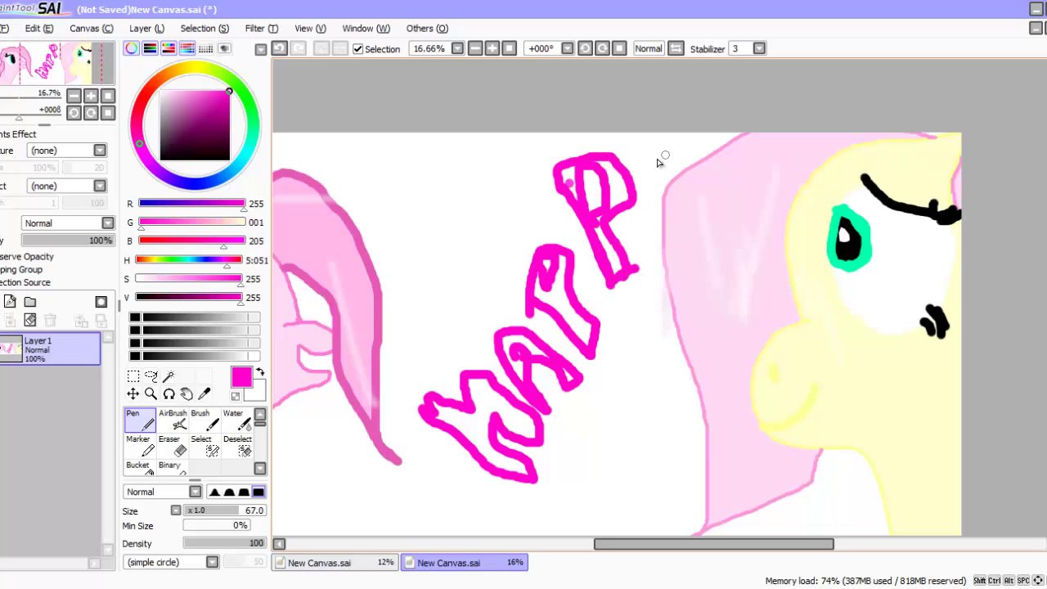
{"action": "left_click_drag", "start_coordinate": [634, 160], "coordinate": [643, 227]}
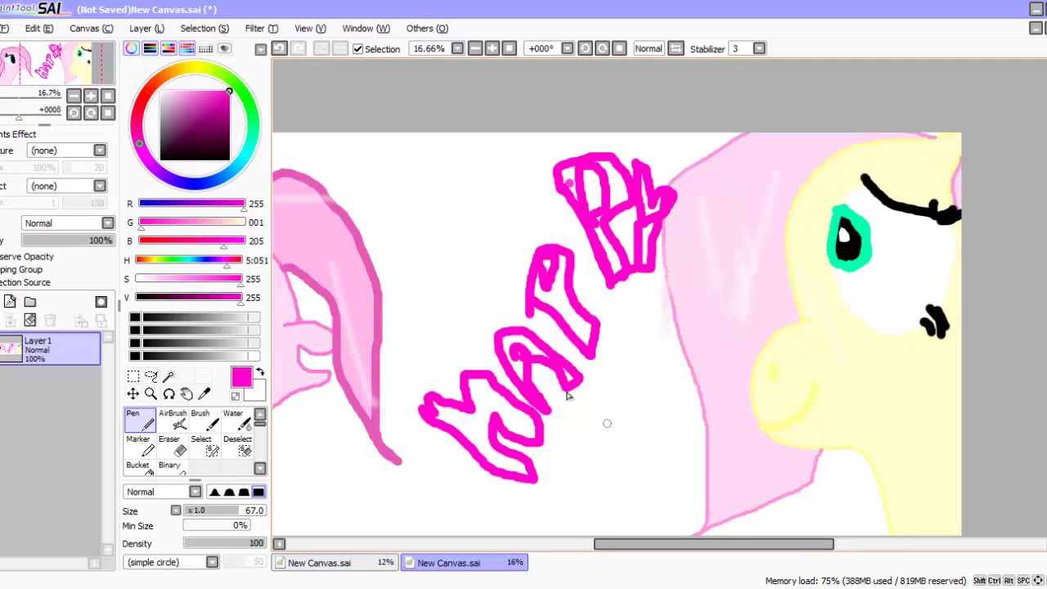
Fill the background around the ponies and under the yellow pony's chin with cyan, RGB 1, 255, 240
{"action": "scroll", "coordinate": [568, 396], "scroll_direction": "down", "scroll_amount": 2}
{"action": "left_click", "coordinate": [249, 149]}
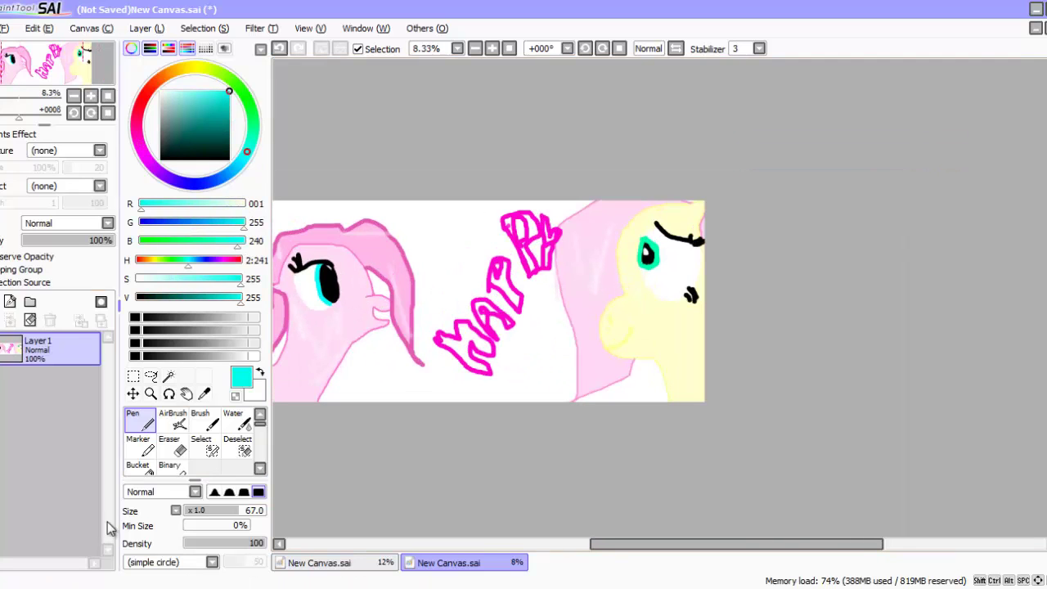
{"action": "left_click", "coordinate": [137, 465]}
{"action": "left_click", "coordinate": [382, 379]}
{"action": "scroll", "coordinate": [631, 358], "scroll_direction": "down", "scroll_amount": 1}
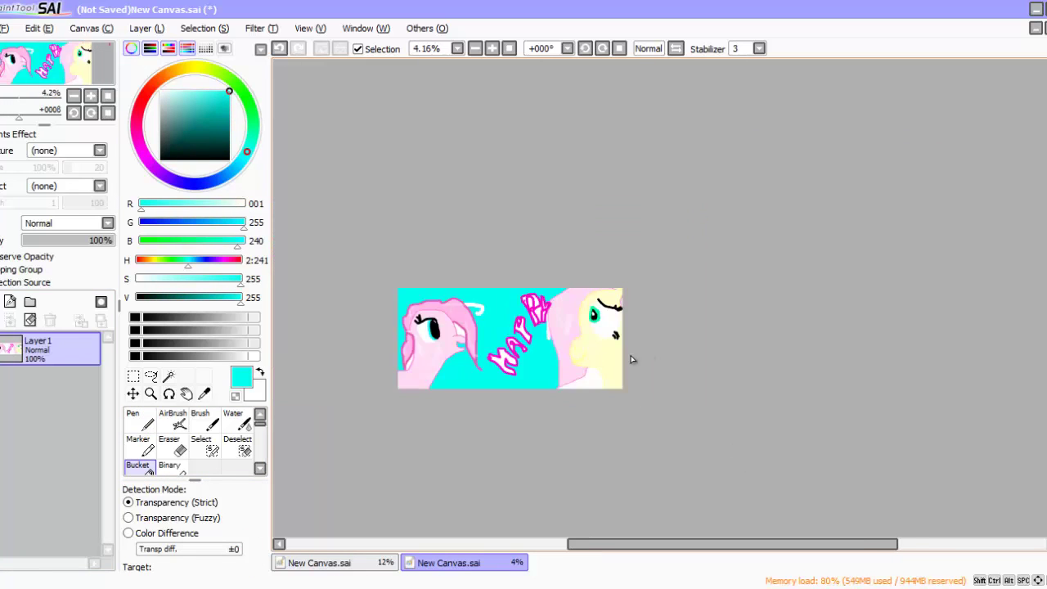
{"action": "scroll", "coordinate": [592, 413], "scroll_direction": "up", "scroll_amount": 1}
{"action": "left_click", "coordinate": [564, 378]}
Airbrush white curls on the cyan background around the lettering and beside the pink pony's mane and neck
{"action": "left_click_drag", "start_coordinate": [654, 543], "coordinate": [607, 544]}
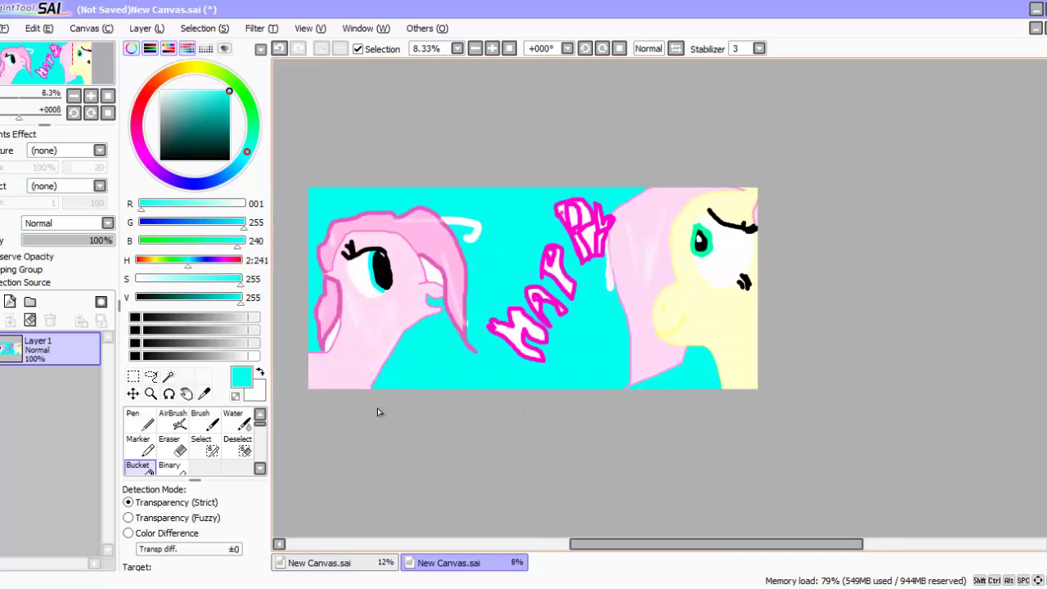
{"action": "scroll", "coordinate": [371, 386], "scroll_direction": "up", "scroll_amount": 4}
{"action": "left_click_drag", "start_coordinate": [176, 103], "coordinate": [132, 61]}
{"action": "left_click", "coordinate": [161, 425]}
{"action": "mouse_move", "coordinate": [527, 254]}
{"action": "left_mouse_down"}
{"action": "mouse_move", "coordinate": [671, 300]}
{"action": "mouse_move", "coordinate": [649, 253]}
{"action": "mouse_move", "coordinate": [635, 250]}
{"action": "left_mouse_up"}
{"action": "mouse_move", "coordinate": [577, 299]}
{"action": "left_mouse_down"}
{"action": "mouse_move", "coordinate": [678, 286]}
{"action": "mouse_move", "coordinate": [619, 273]}
{"action": "mouse_move", "coordinate": [785, 351]}
{"action": "left_mouse_up"}
{"action": "scroll", "coordinate": [619, 273], "scroll_direction": "down", "scroll_amount": 5}
{"action": "scroll", "coordinate": [586, 281], "scroll_direction": "up", "scroll_amount": 8}
{"action": "mouse_move", "coordinate": [703, 111]}
{"action": "left_mouse_down"}
{"action": "mouse_move", "coordinate": [908, 233]}
{"action": "mouse_move", "coordinate": [1039, 122]}
{"action": "left_mouse_up"}
{"action": "left_click_drag", "start_coordinate": [524, 147], "coordinate": [594, 205]}
{"action": "scroll", "coordinate": [643, 442], "scroll_direction": "down", "scroll_amount": 6}
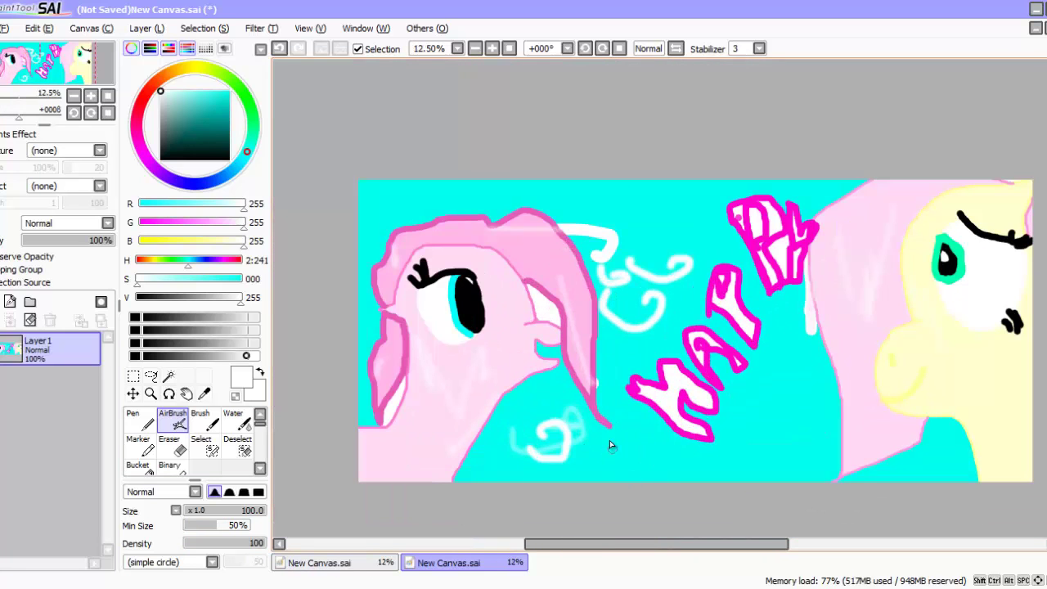
{"action": "left_click_drag", "start_coordinate": [585, 440], "coordinate": [662, 444]}
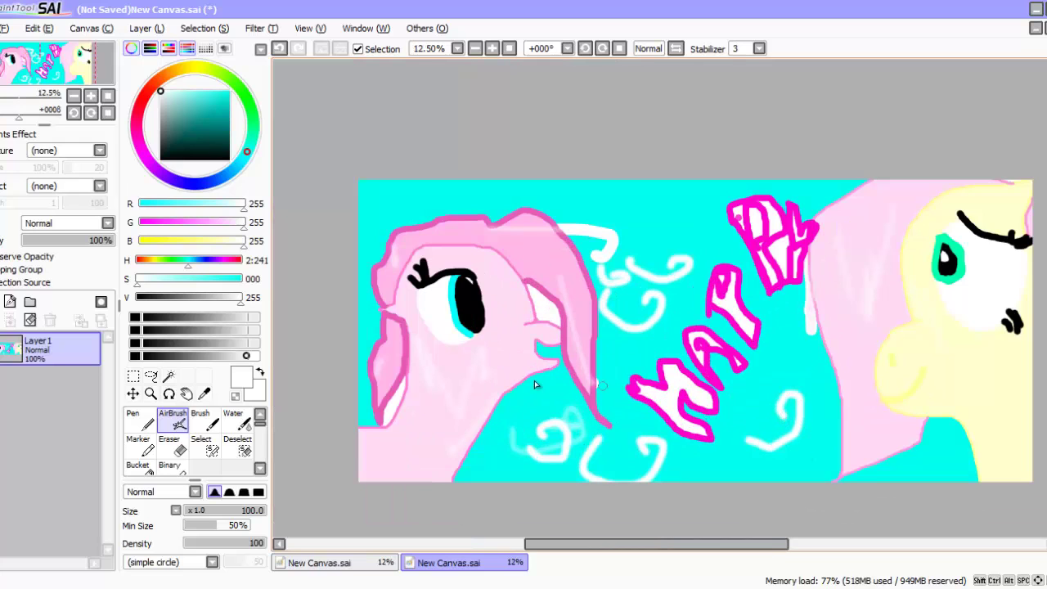
Fill the white gap between the pink pony's face and its hanging front mane with the background cyan, RGB 1, 255, 240
{"action": "right_click", "coordinate": [631, 358]}
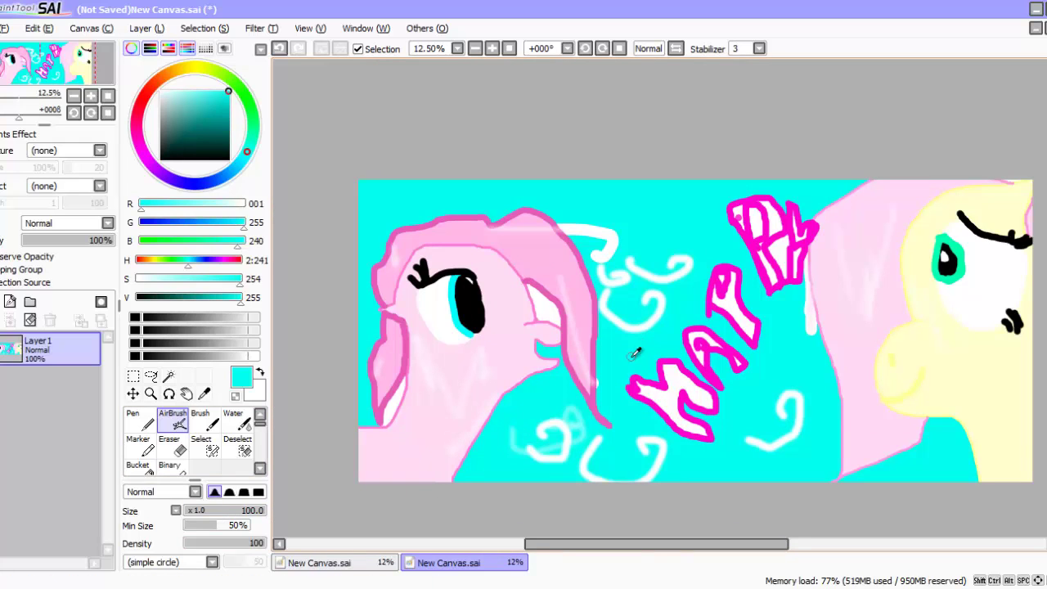
{"action": "left_click", "coordinate": [144, 468]}
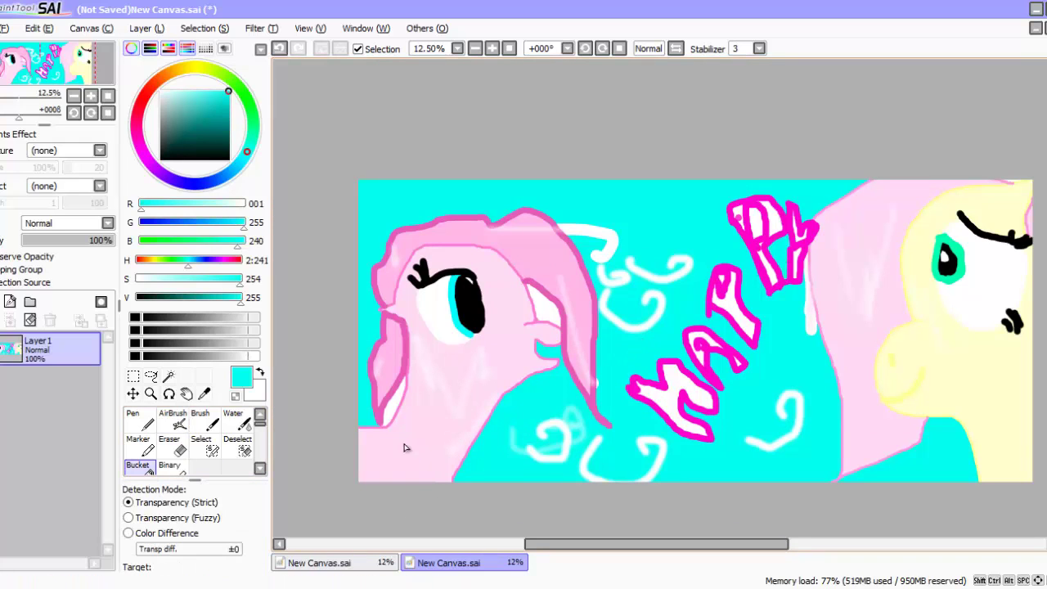
{"action": "left_click", "coordinate": [546, 295]}
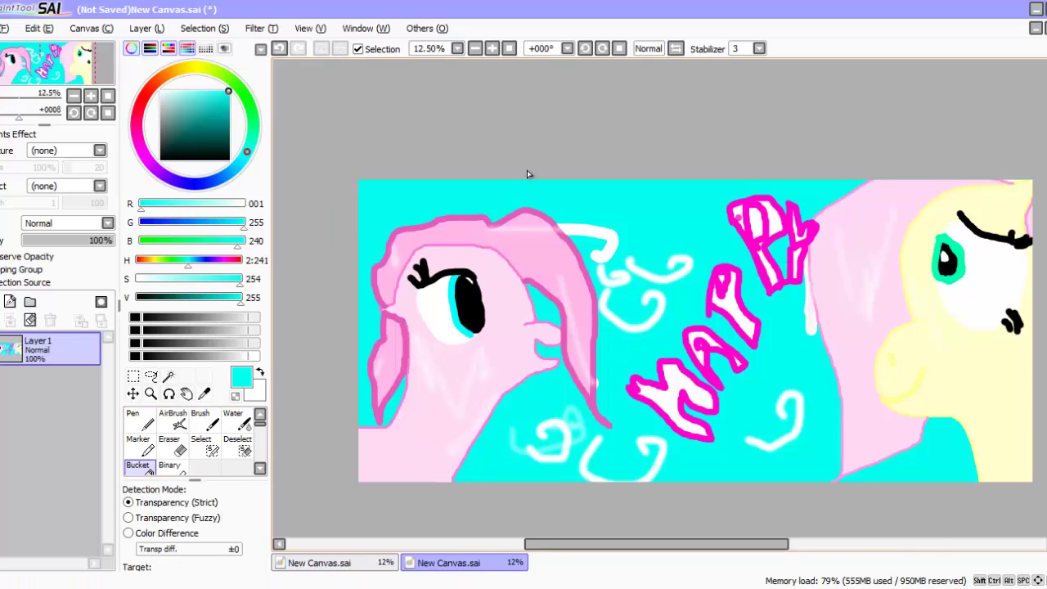
Paint a small solid white cloud in the cyan sky above the pink pony's mane with the Pen at size 67
{"action": "scroll", "coordinate": [526, 196], "scroll_direction": "up", "scroll_amount": 3}
{"action": "scroll", "coordinate": [421, 187], "scroll_direction": "down", "scroll_amount": 2}
{"action": "left_click", "coordinate": [142, 419]}
{"action": "left_click_drag", "start_coordinate": [204, 355], "coordinate": [248, 355]}
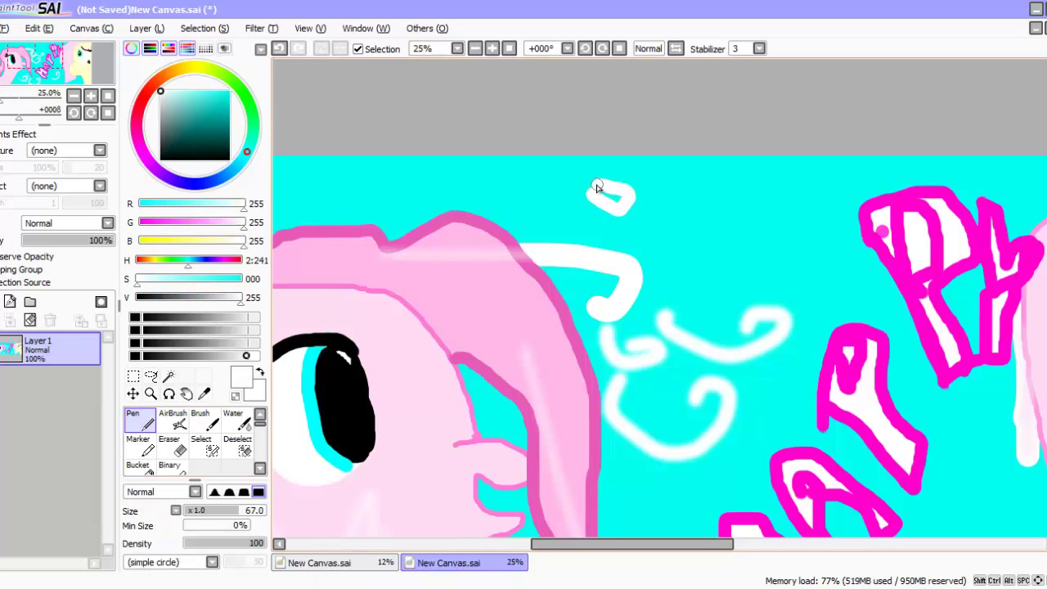
{"action": "mouse_move", "coordinate": [614, 191]}
{"action": "left_mouse_down"}
{"action": "mouse_move", "coordinate": [650, 177]}
{"action": "mouse_move", "coordinate": [645, 189]}
{"action": "left_mouse_up"}
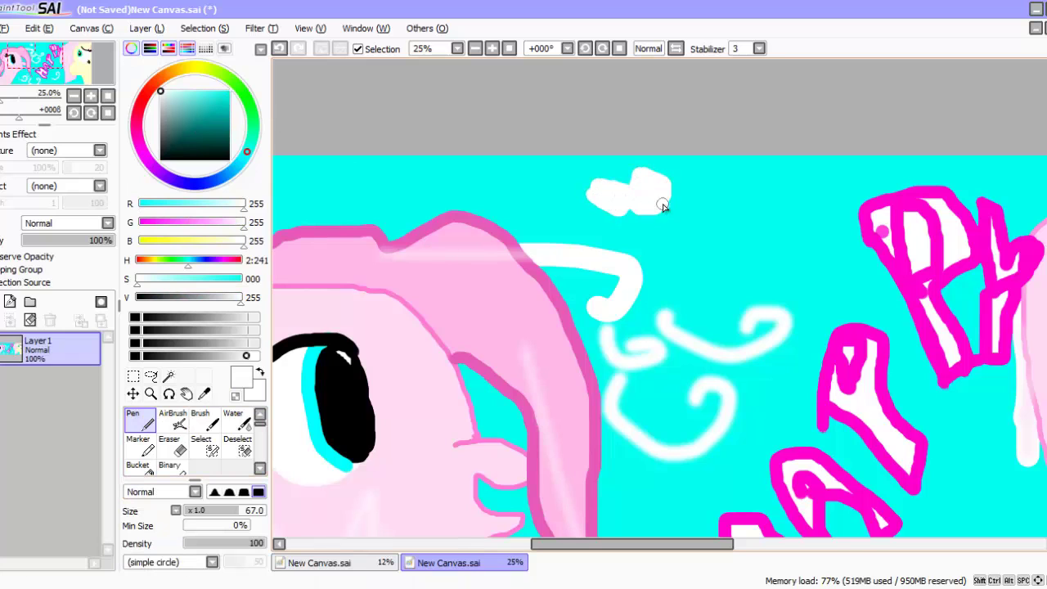
{"action": "scroll", "coordinate": [643, 463], "scroll_direction": "down", "scroll_amount": 3}
{"action": "scroll", "coordinate": [644, 463], "scroll_direction": "up", "scroll_amount": 3}
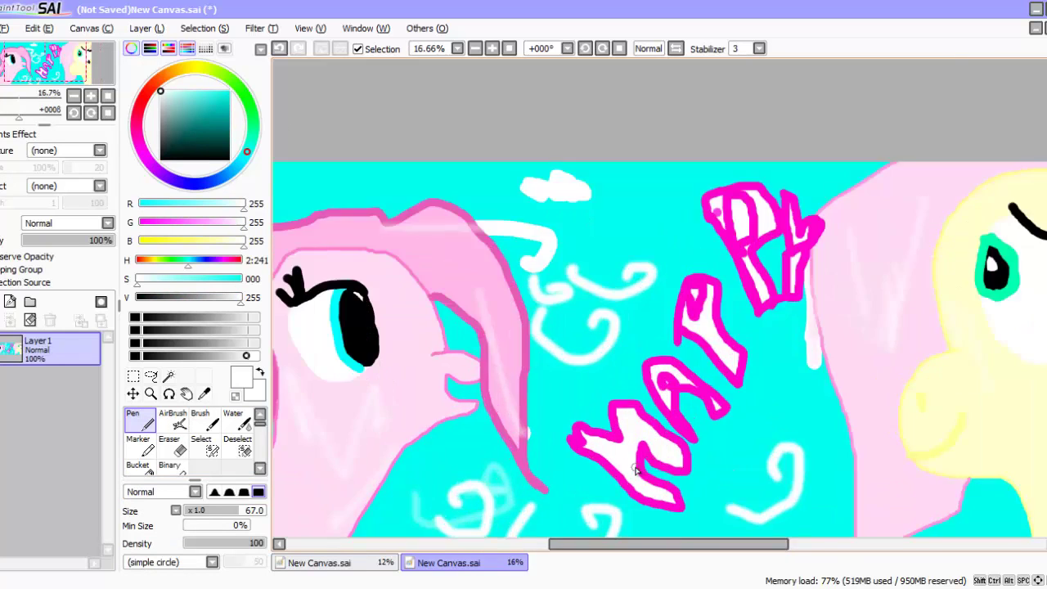
{"action": "scroll", "coordinate": [622, 524], "scroll_direction": "down", "scroll_amount": 3}
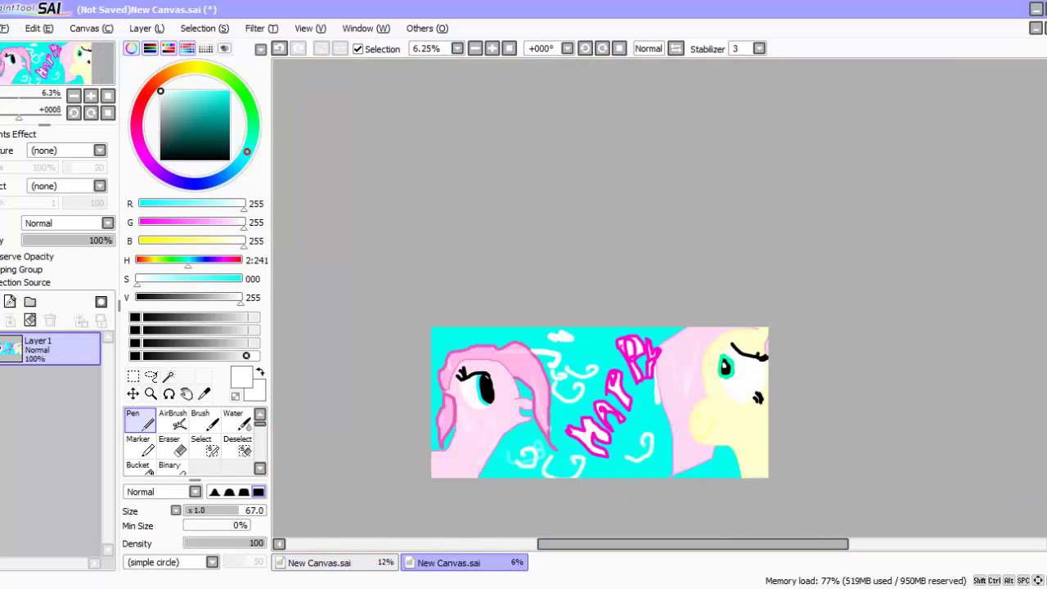